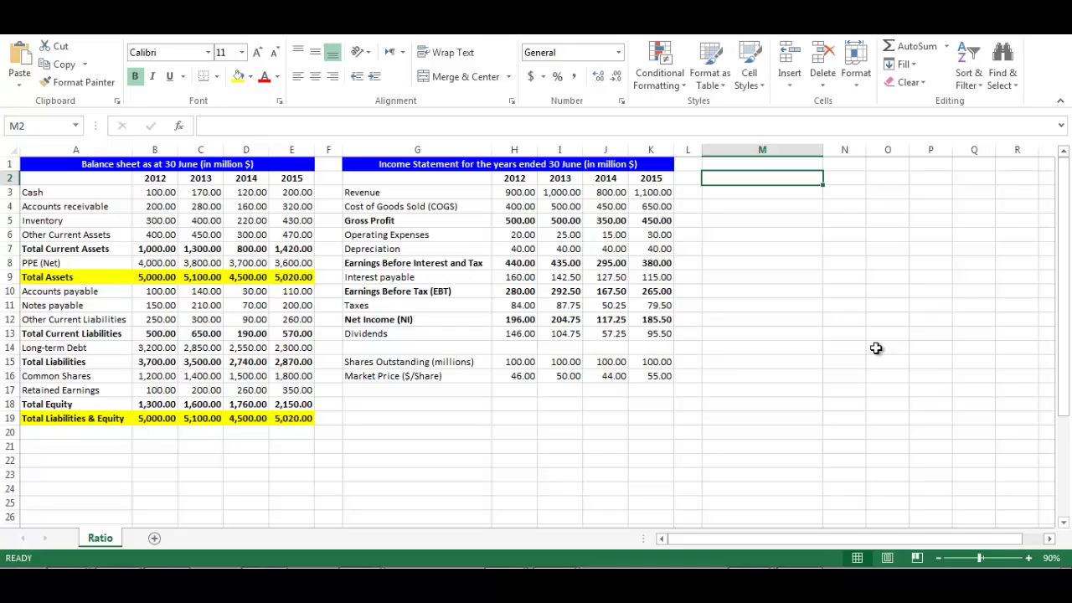
# Step: Enter the headings 'Asset Turnover Ratios' in M2 and 'Unit' in N2
pyautogui.write('Ass')
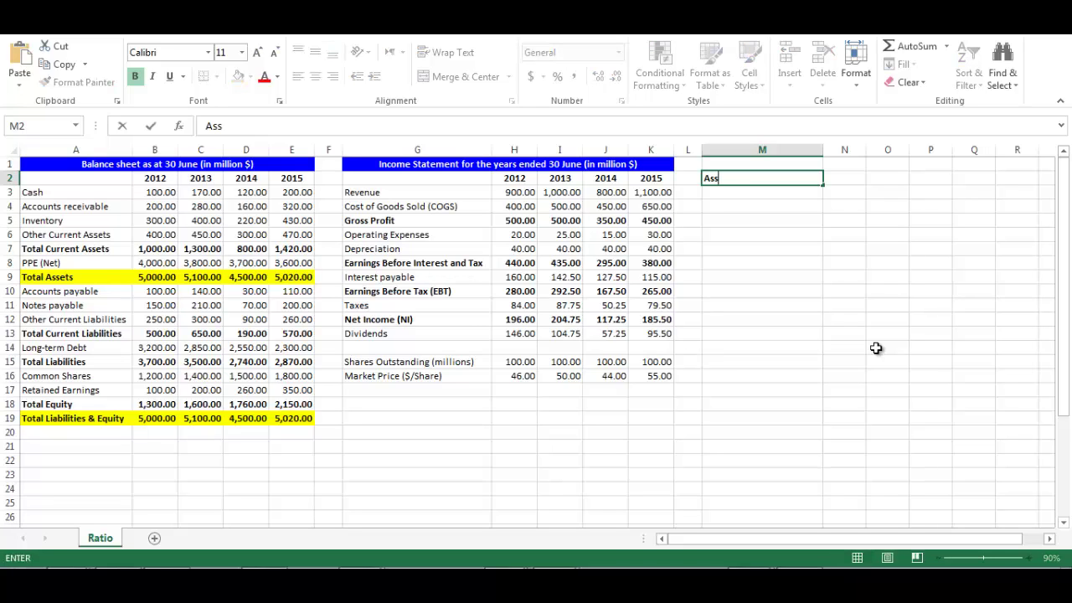
pyautogui.write('et Turnover Ratios')
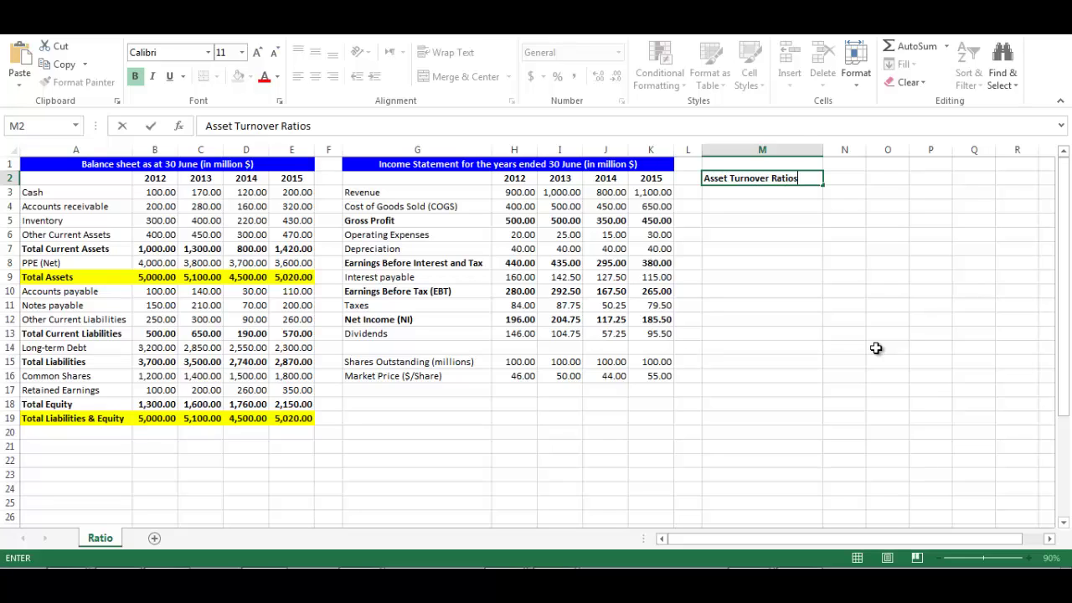
pyautogui.press('Tab')
pyautogui.write('Unit')
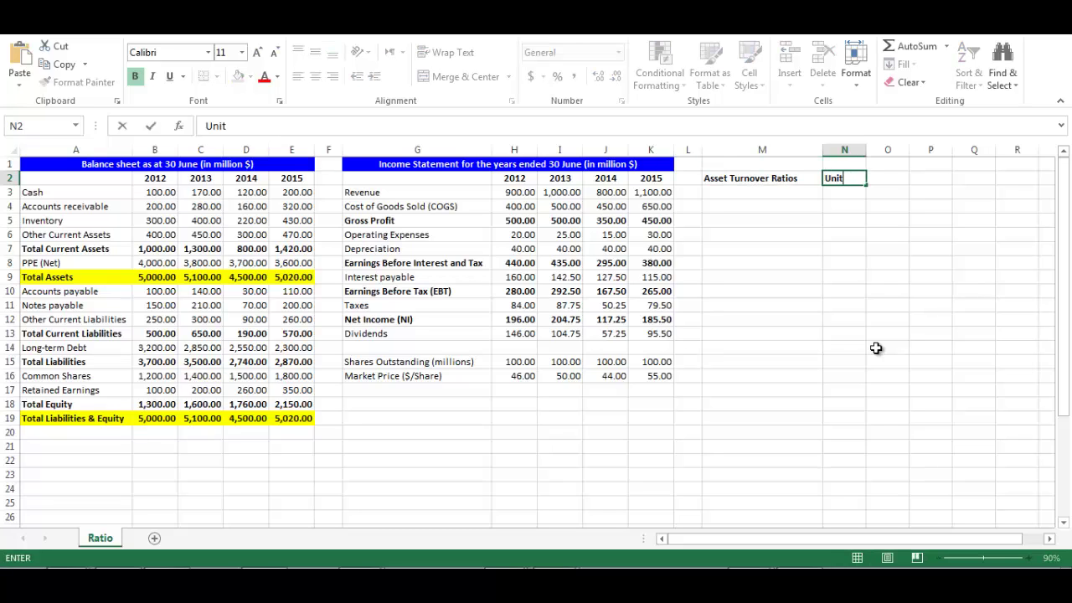
pyautogui.press('Tab')
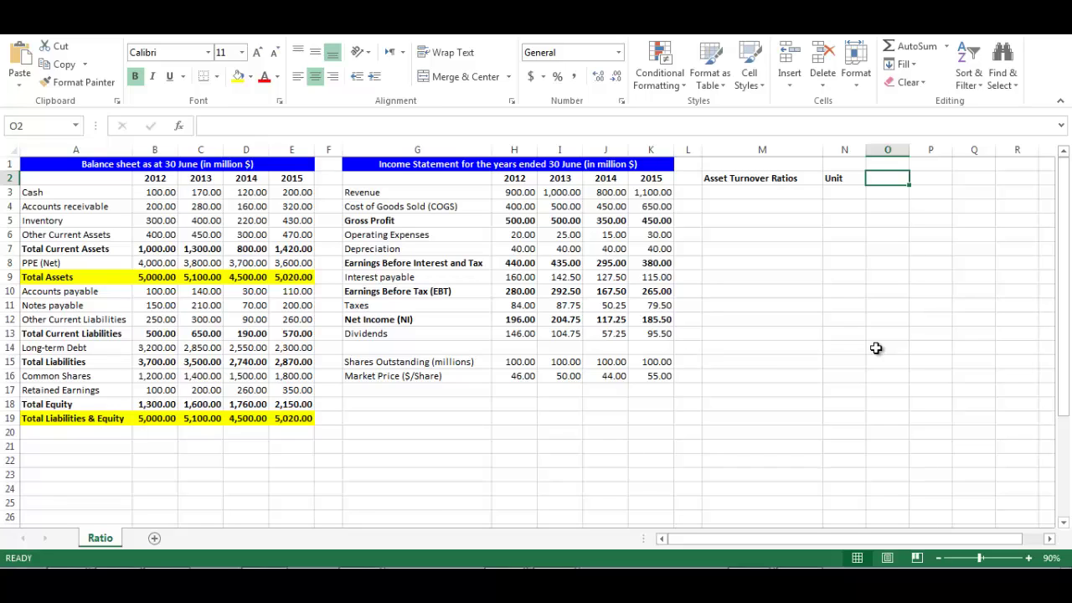
# Step: Link O2 to H2 with =H2 and fill the years 2012–2015 across O2:R2
pyautogui.write('=H2')
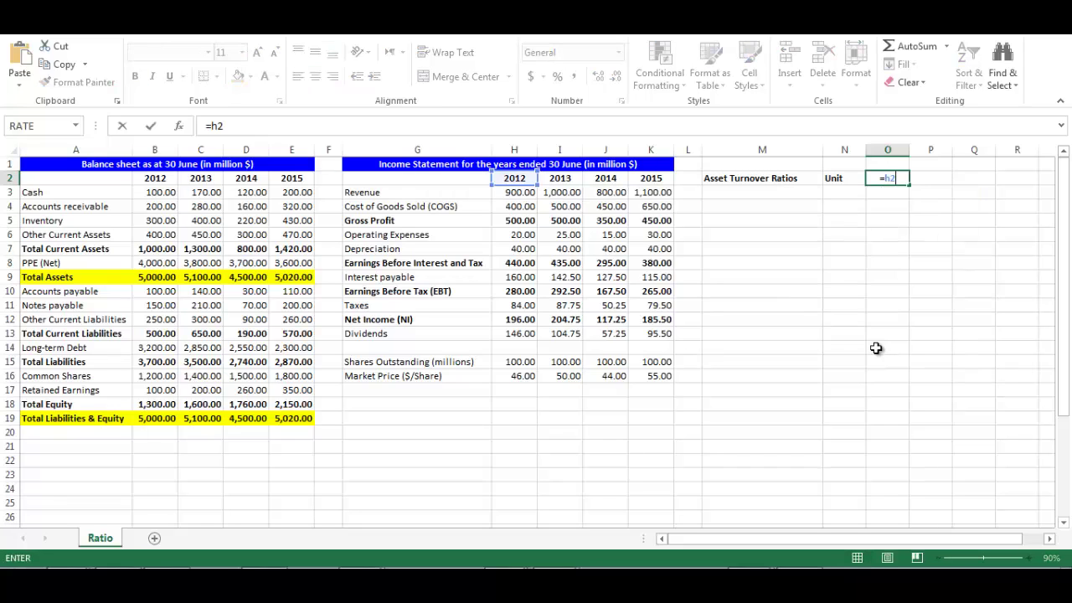
pyautogui.press('Return')
pyautogui.press('Up')
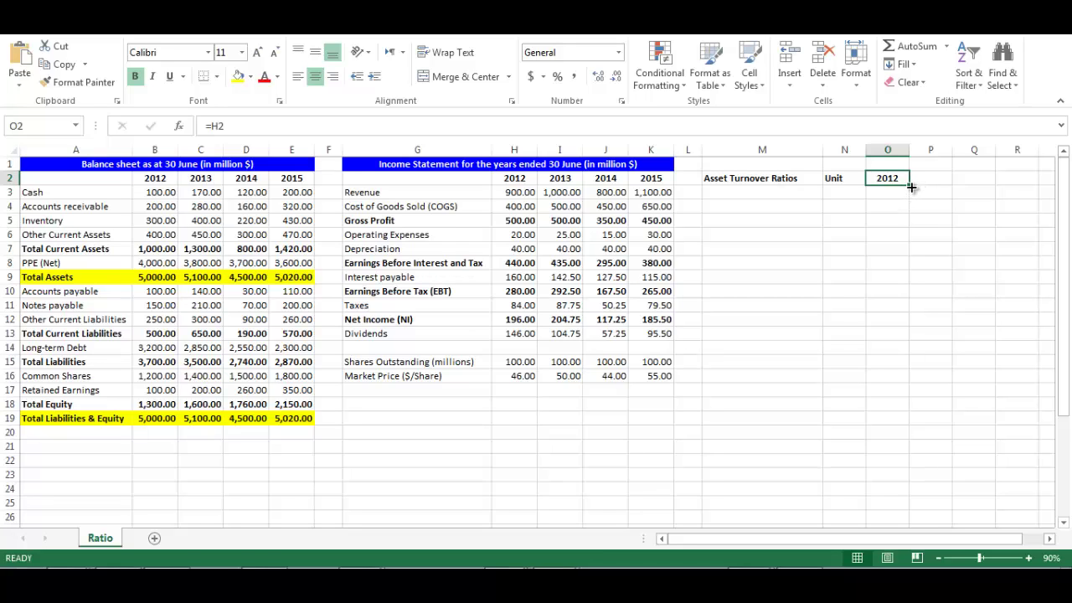
pyautogui.moveTo(911, 188); pyautogui.dragTo(1022, 191)
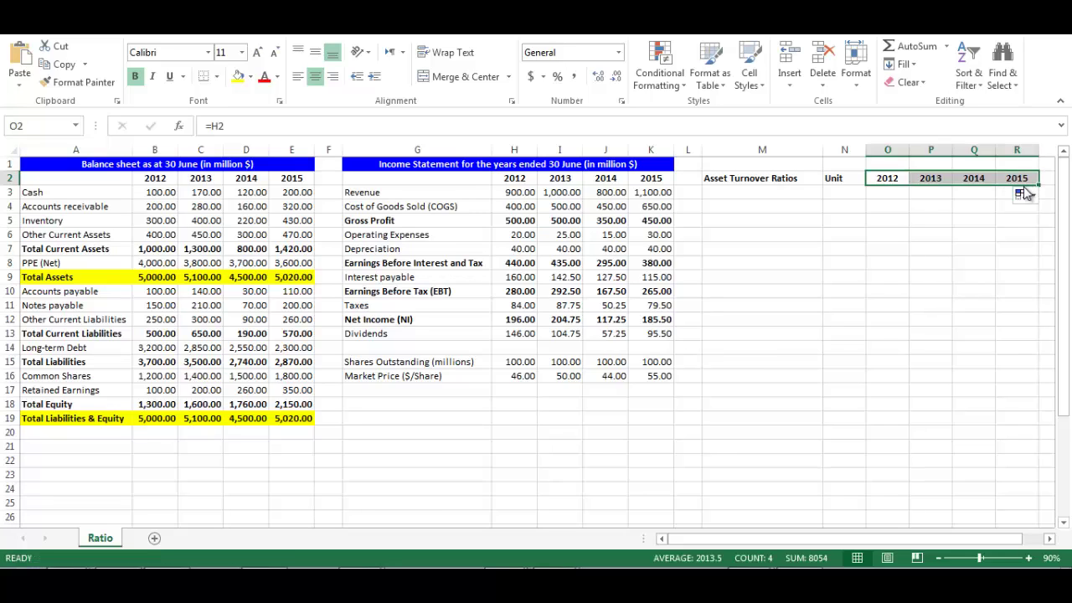
pyautogui.press('Down')
pyautogui.press('Left')
pyautogui.press('Left')
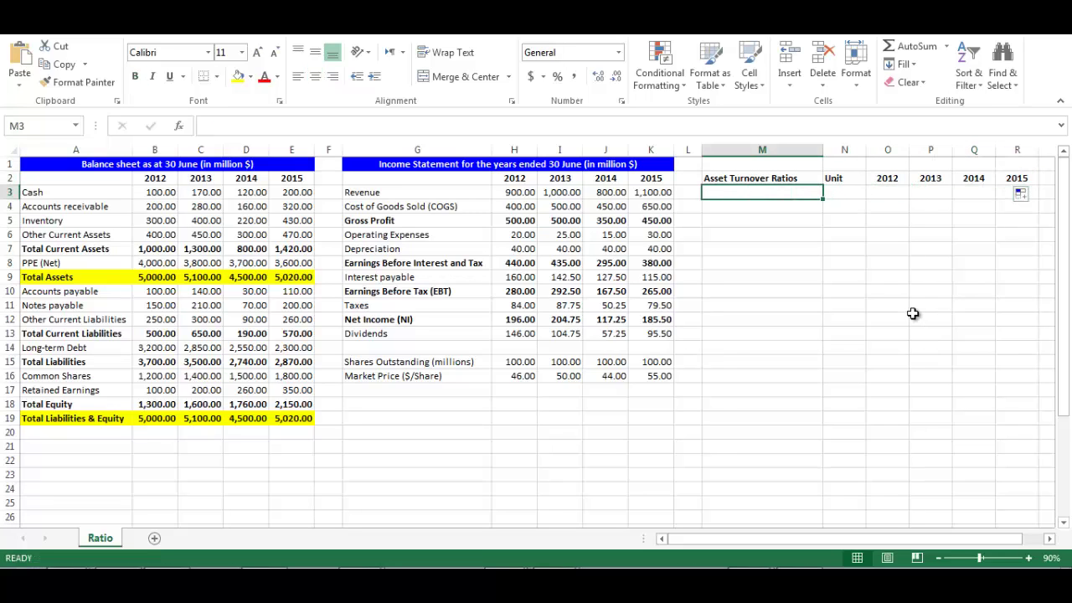
# Step: In row 3, enter 'Inventory Turnover', unit 'times', and the 2012 formula =H4/B5 (1.33)
pyautogui.press('Down')
pyautogui.press('Down')
pyautogui.press('Down')
pyautogui.press('Down')
pyautogui.press('Down')
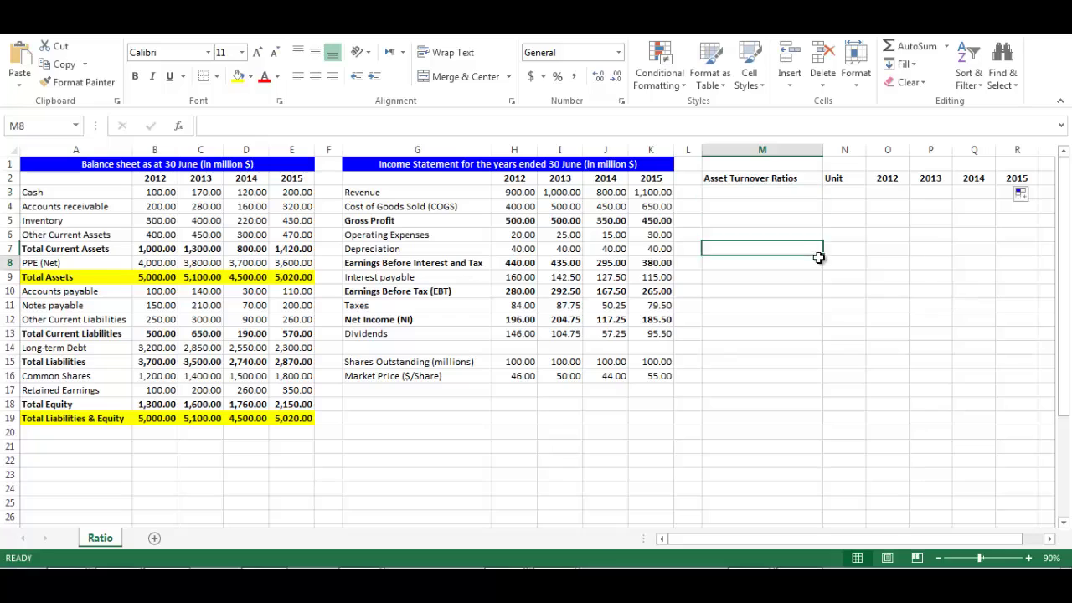
pyautogui.click(780, 191)
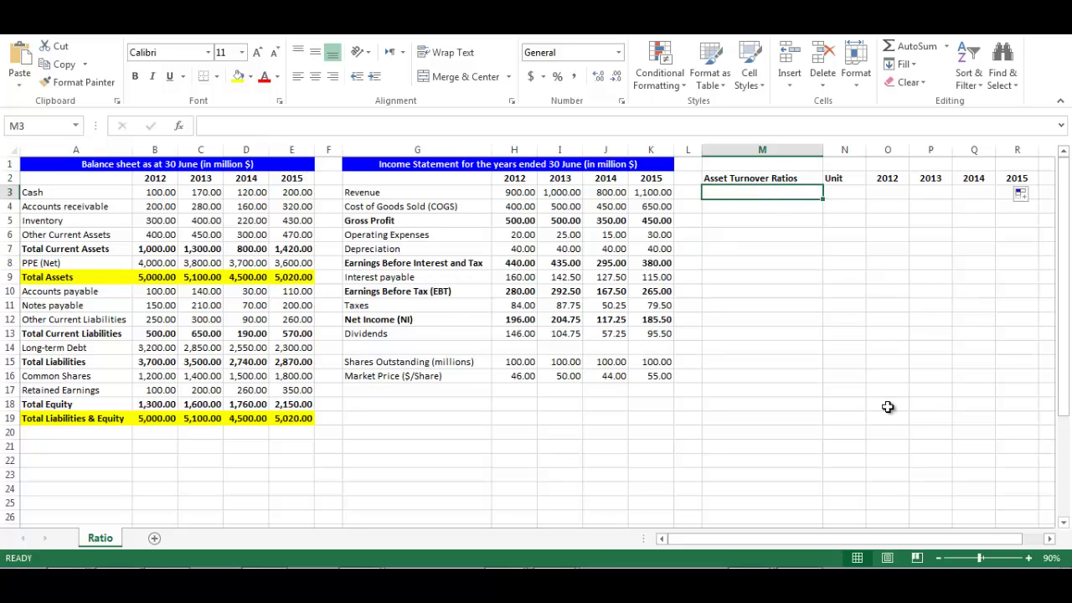
pyautogui.write('Inventory')
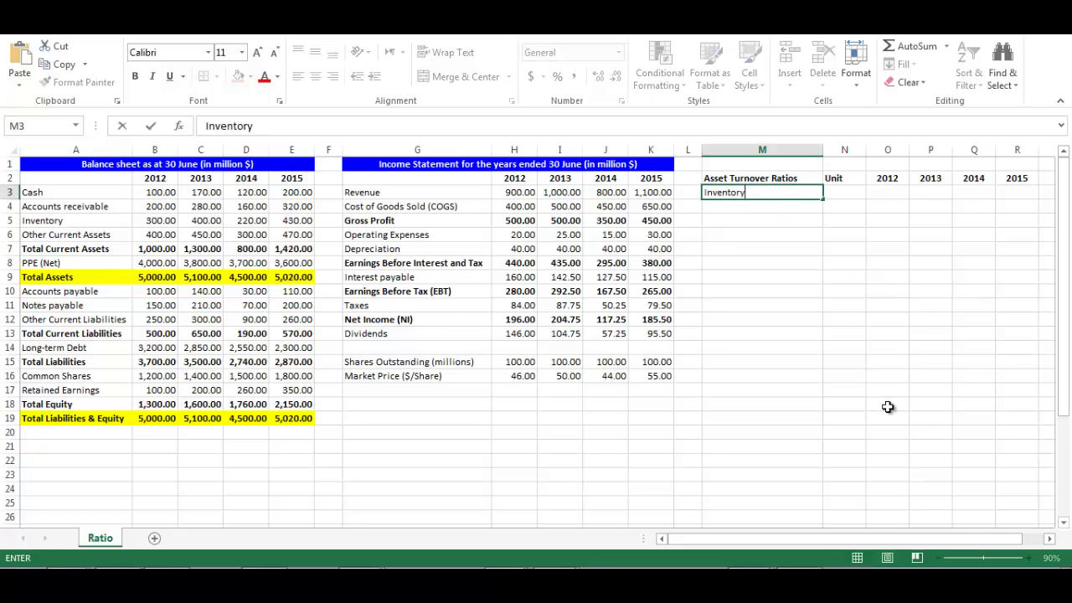
pyautogui.write(' Turnover')
pyautogui.press('Tab')
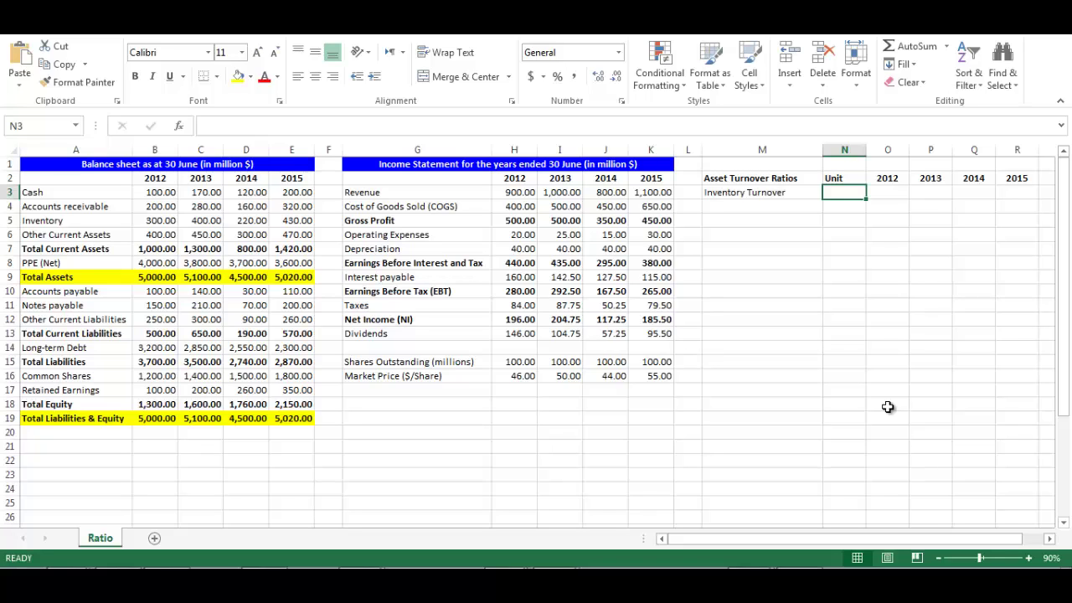
pyautogui.write('times')
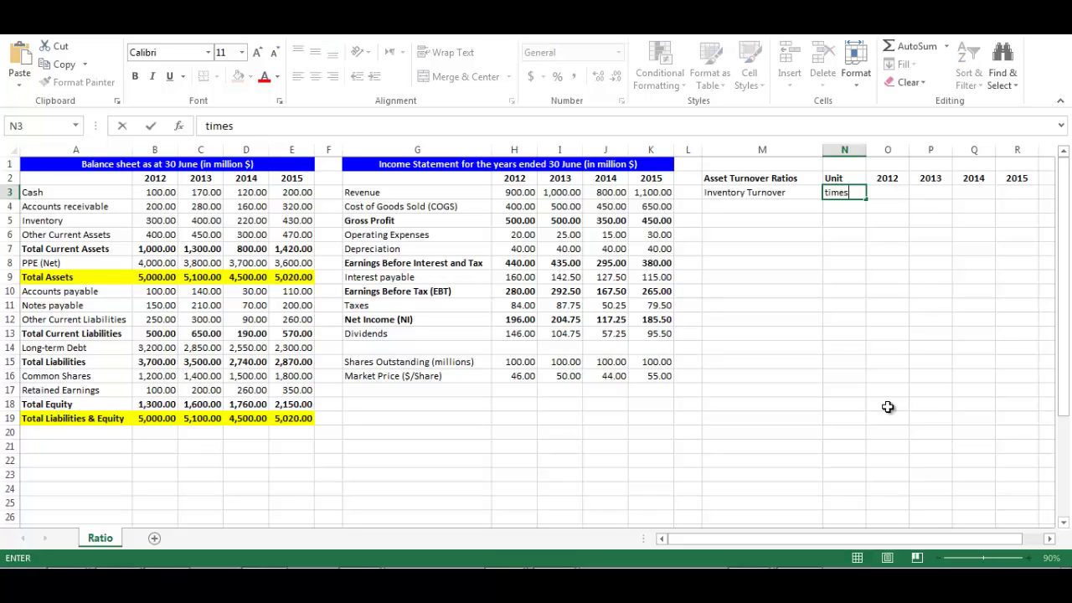
pyautogui.press('Tab')
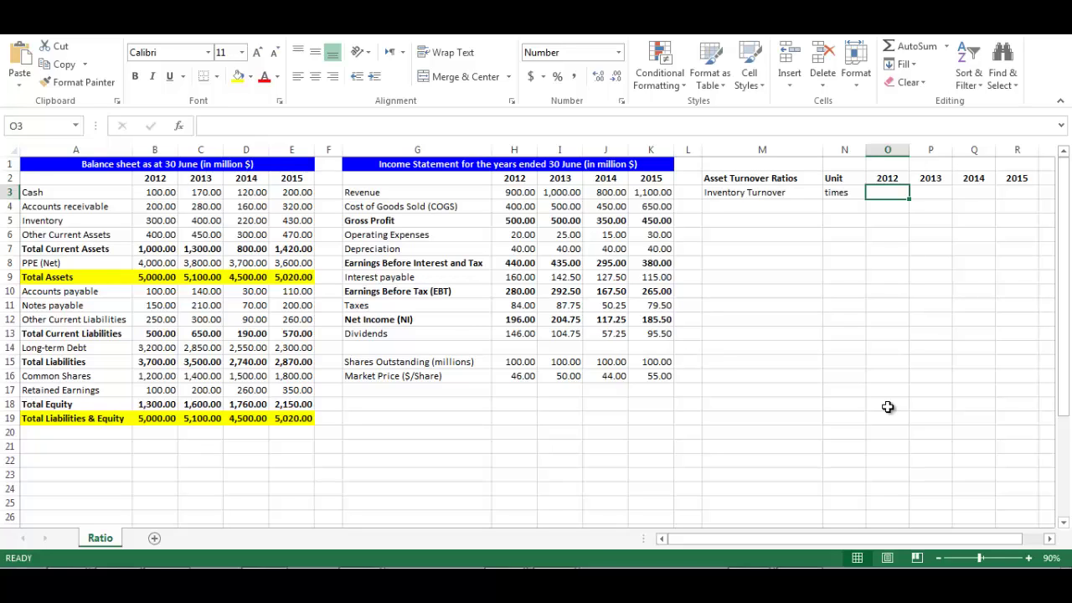
pyautogui.write('=')
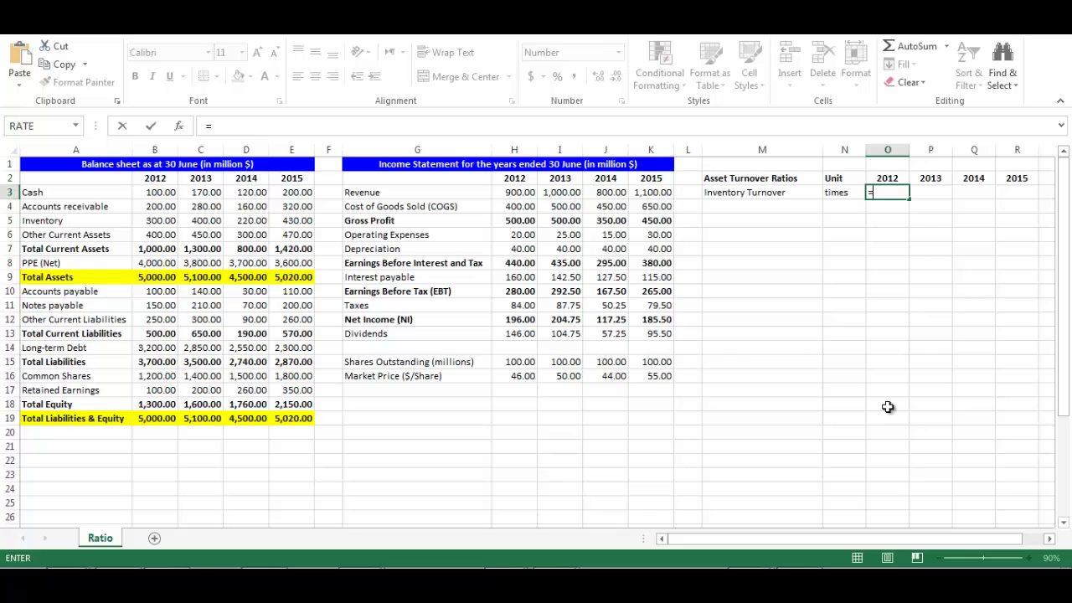
pyautogui.write('h4/')
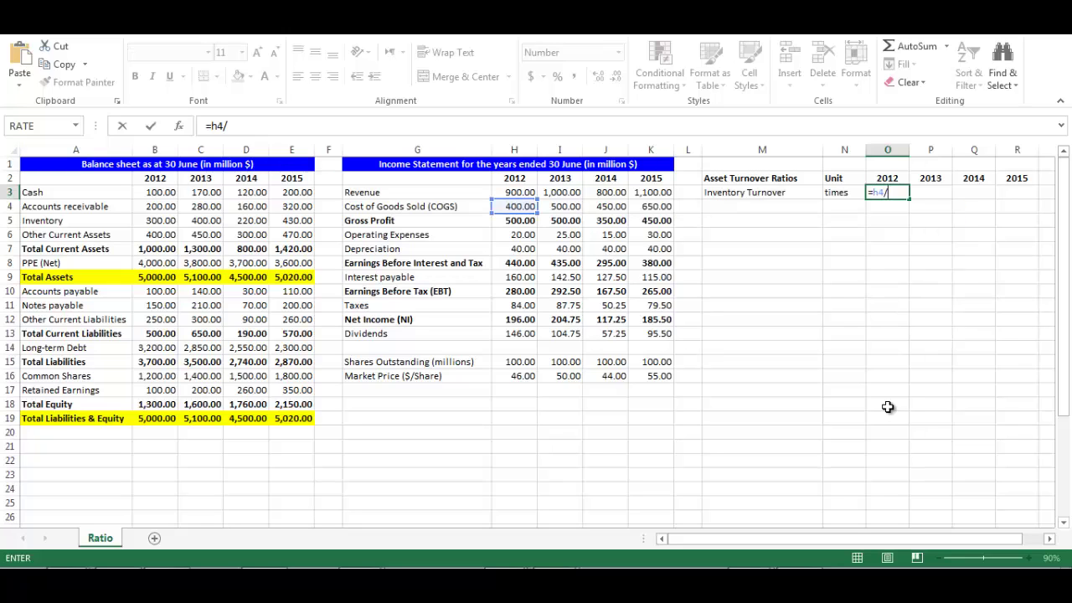
pyautogui.write('b5')
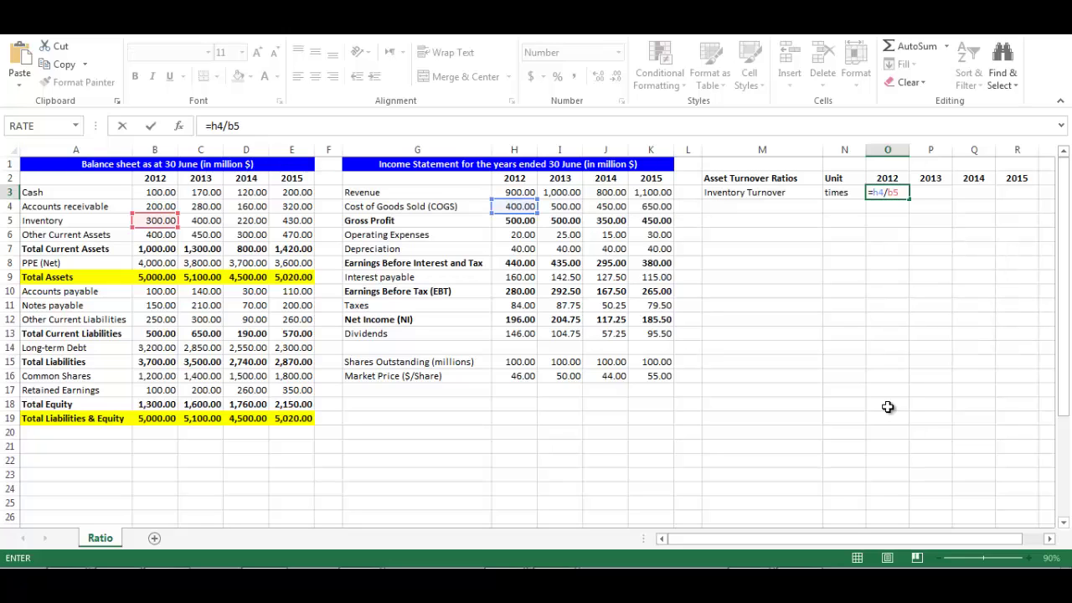
pyautogui.press('Return')
pyautogui.press('Left')
pyautogui.press('Left')
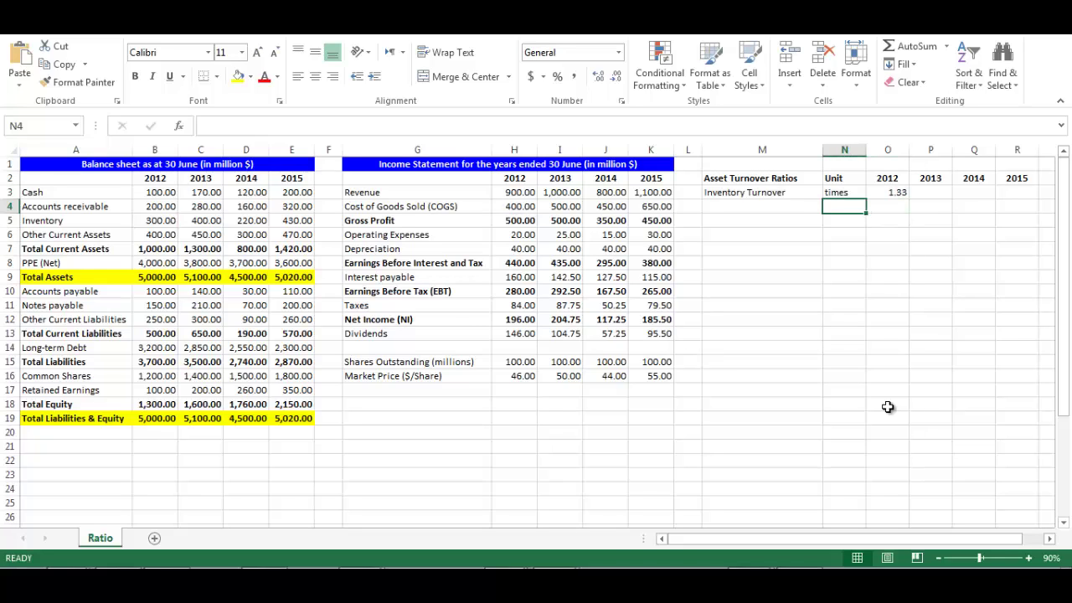
# Step: In row 4, enter 'Days' Sales in Inventory', unit 'days', and =365/O3 for 2012 (273.75)
pyautogui.write('Day')
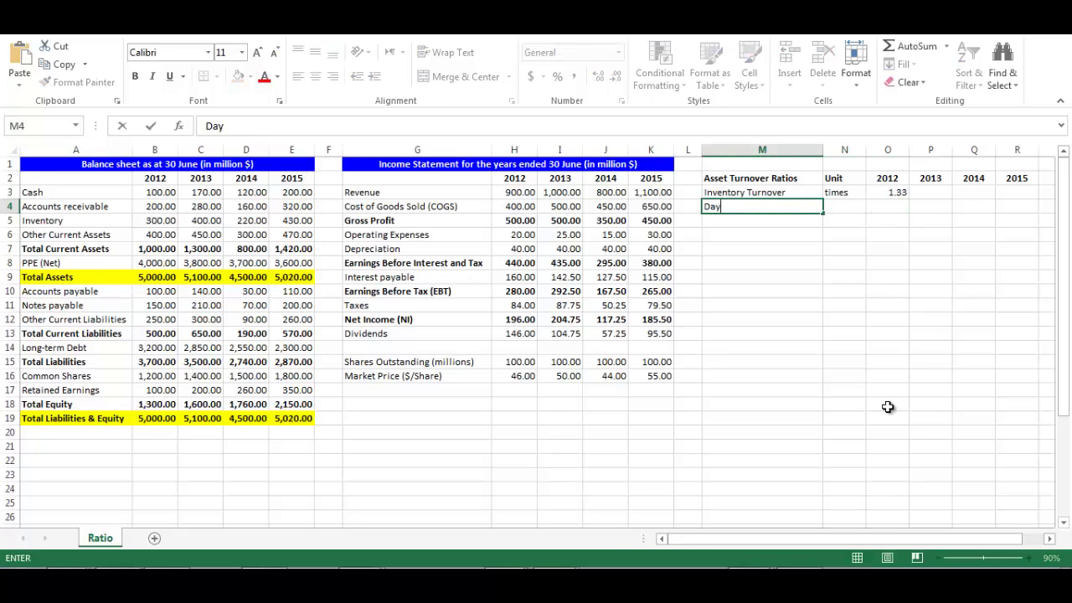
pyautogui.write("s' Sales in Inventory")
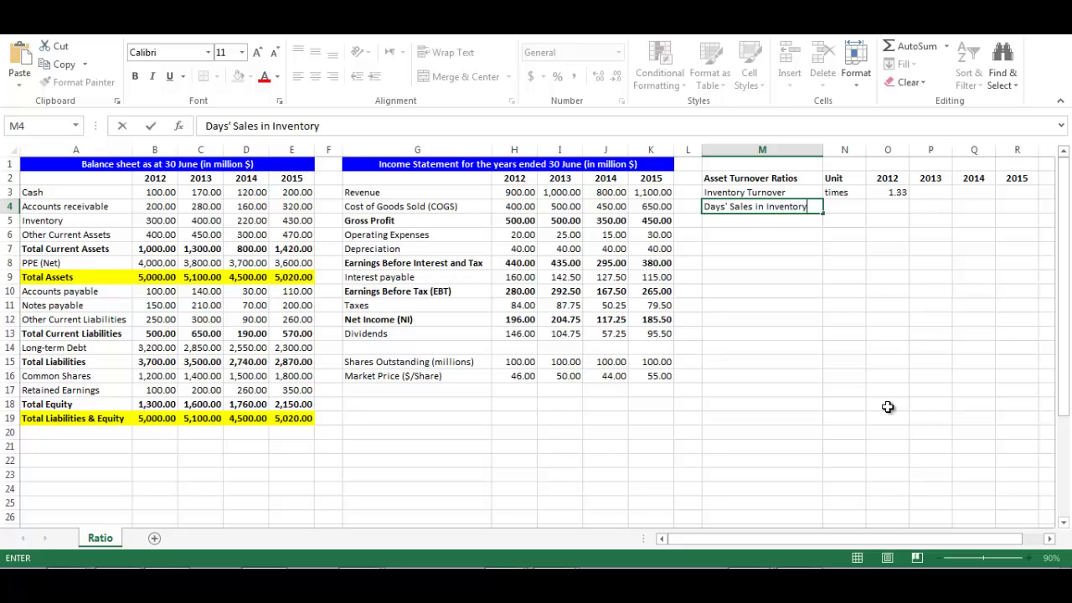
pyautogui.press('Tab')
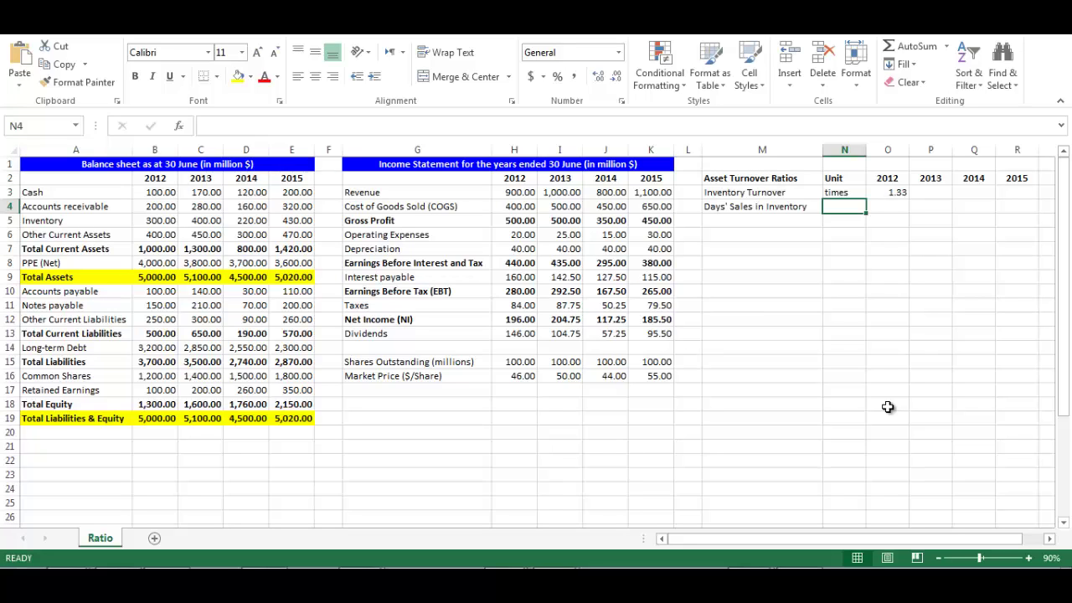
pyautogui.write('days')
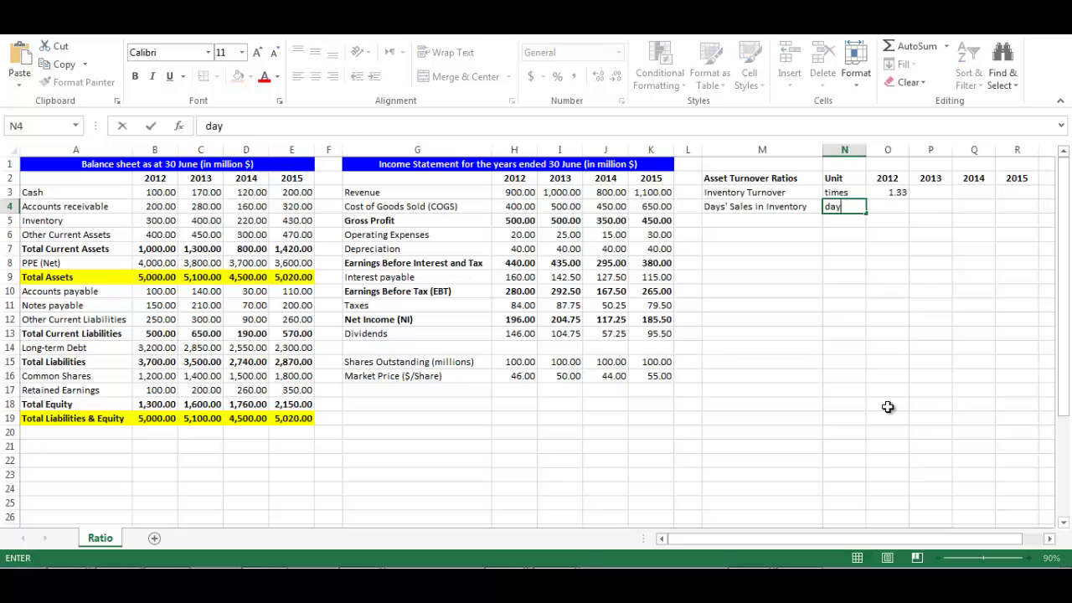
pyautogui.press('Tab')
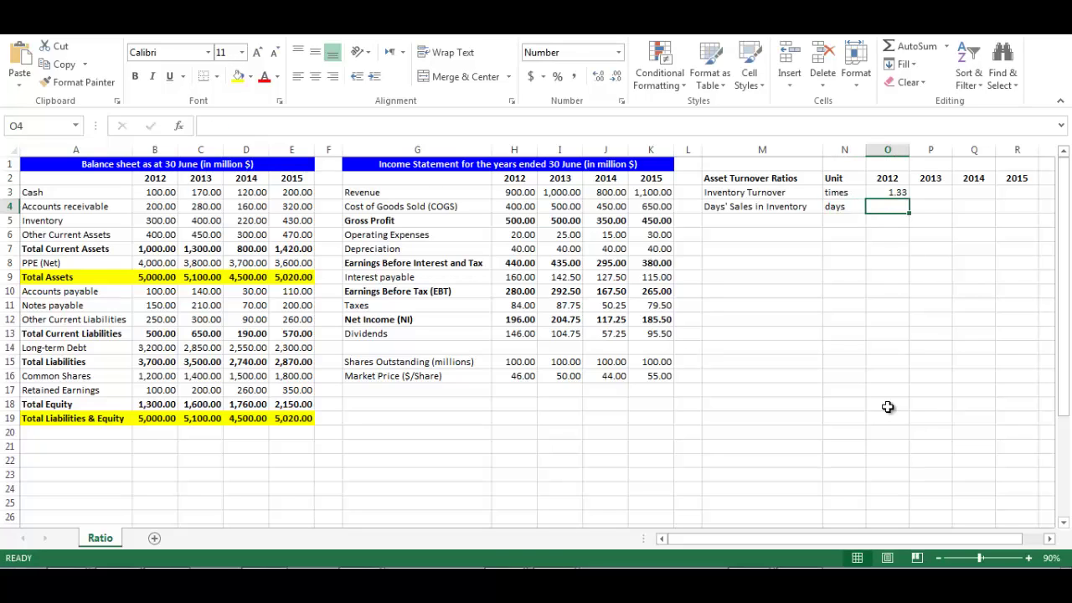
pyautogui.write('=')
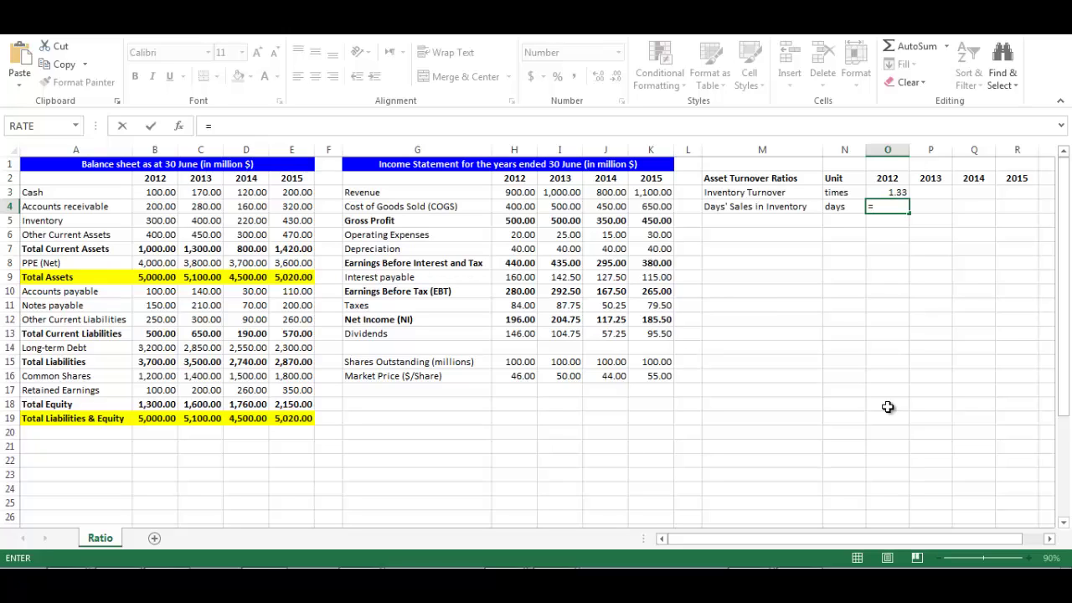
pyautogui.write('365/')
pyautogui.press('Up')
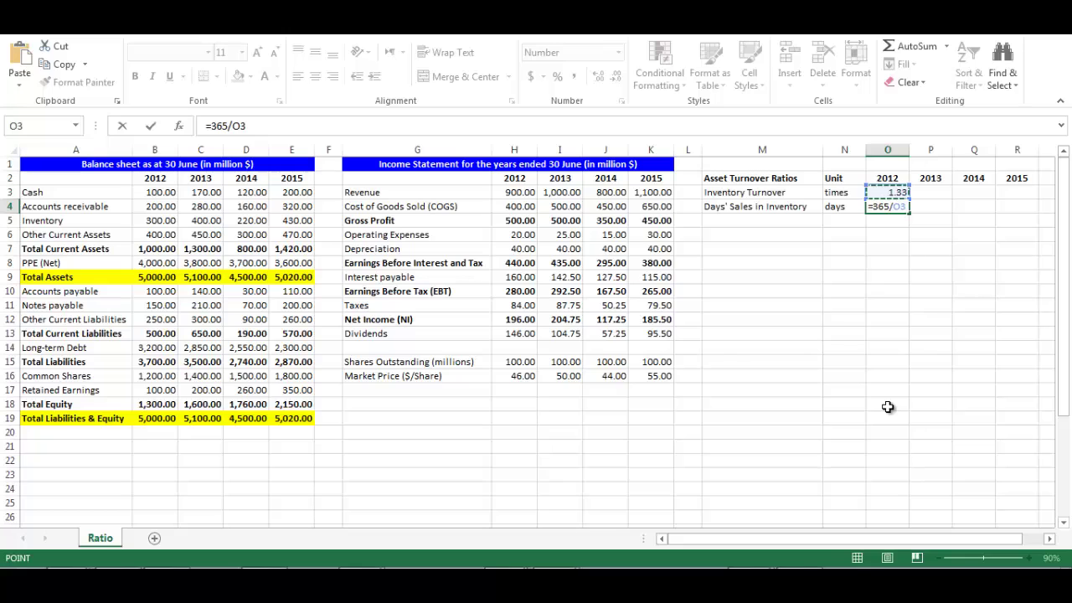
pyautogui.press('Return')
pyautogui.press('Left')
pyautogui.press('Left')
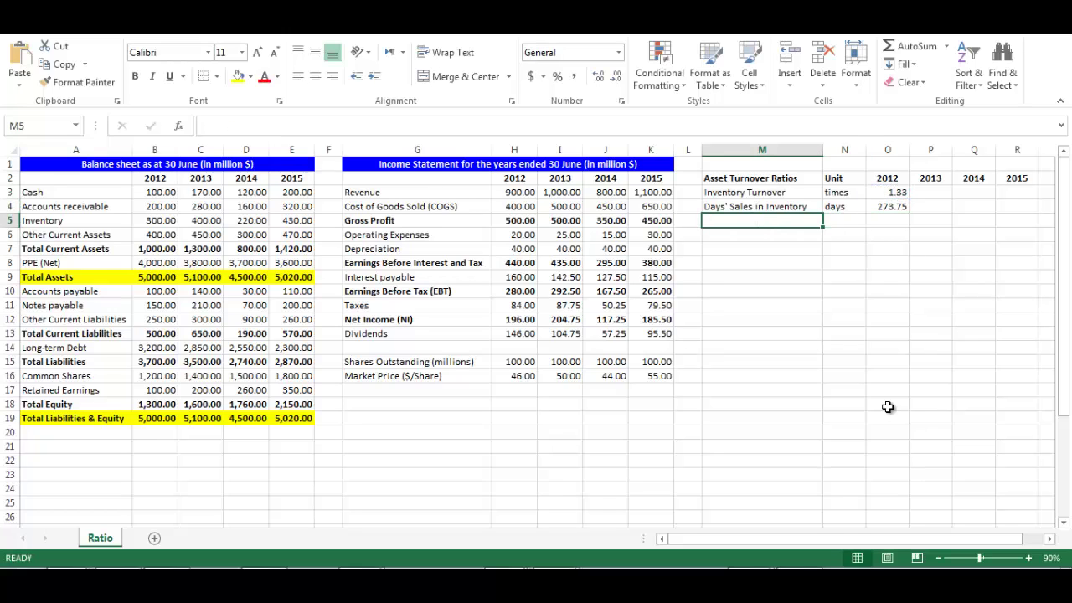
# Step: In row 5, enter 'Receivable Turnover', unit 'times', and =H3/B4 for 2012 (4.50)
pyautogui.write('Receiva')
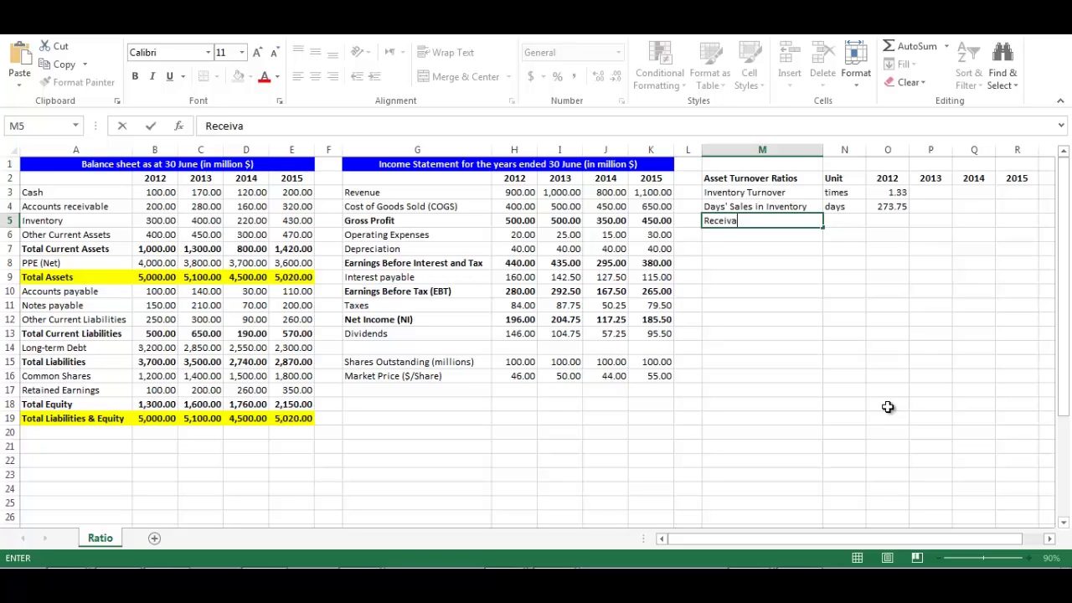
pyautogui.write('ble Turnov')
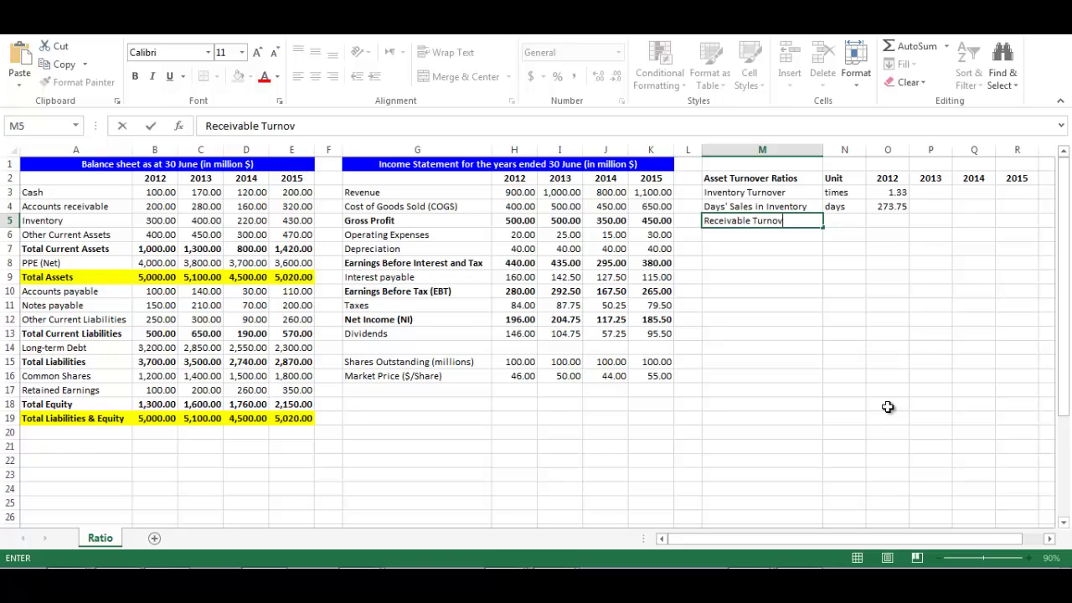
pyautogui.write('er')
pyautogui.press('Tab')
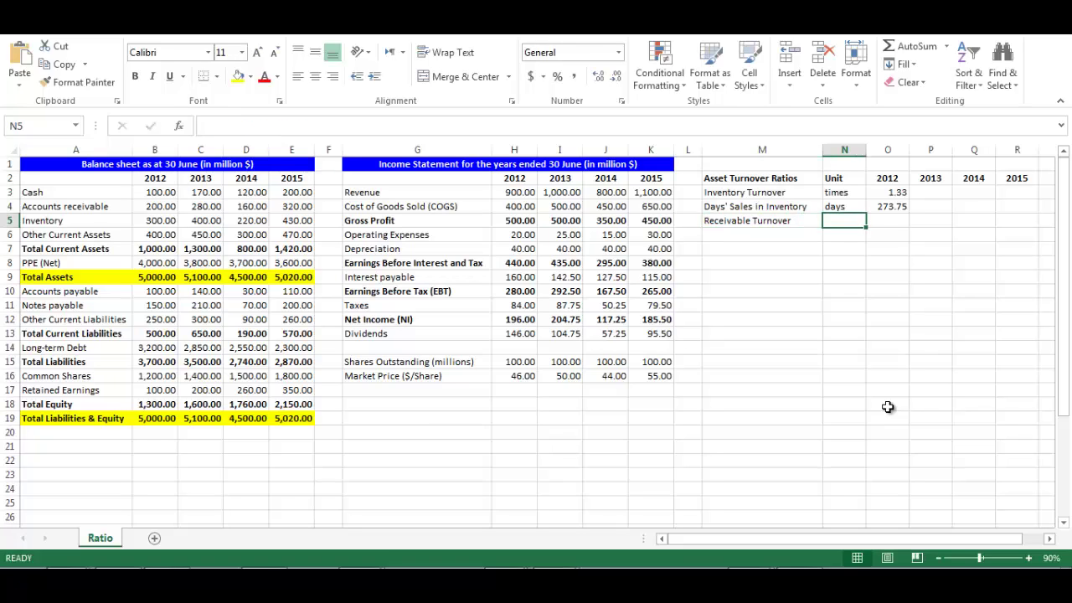
pyautogui.write('times')
pyautogui.press('Tab')
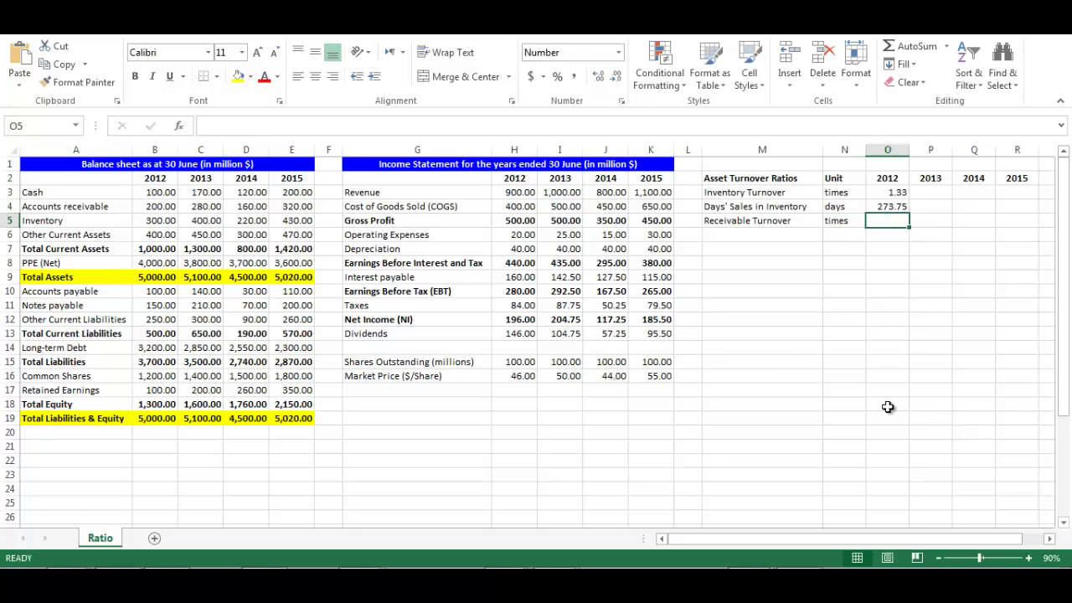
pyautogui.write('=')
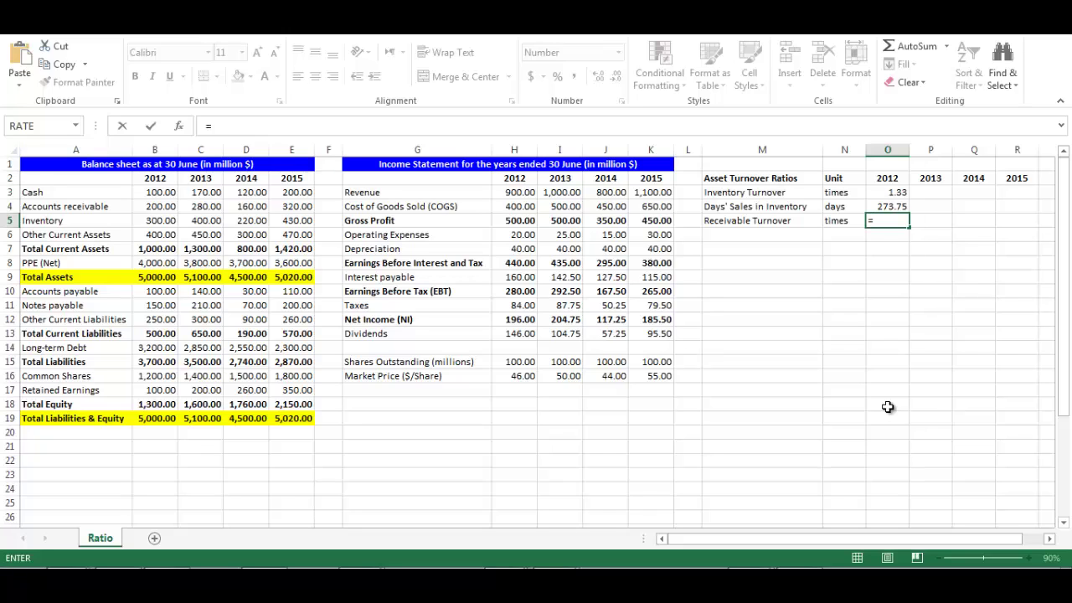
pyautogui.write('h3/b')
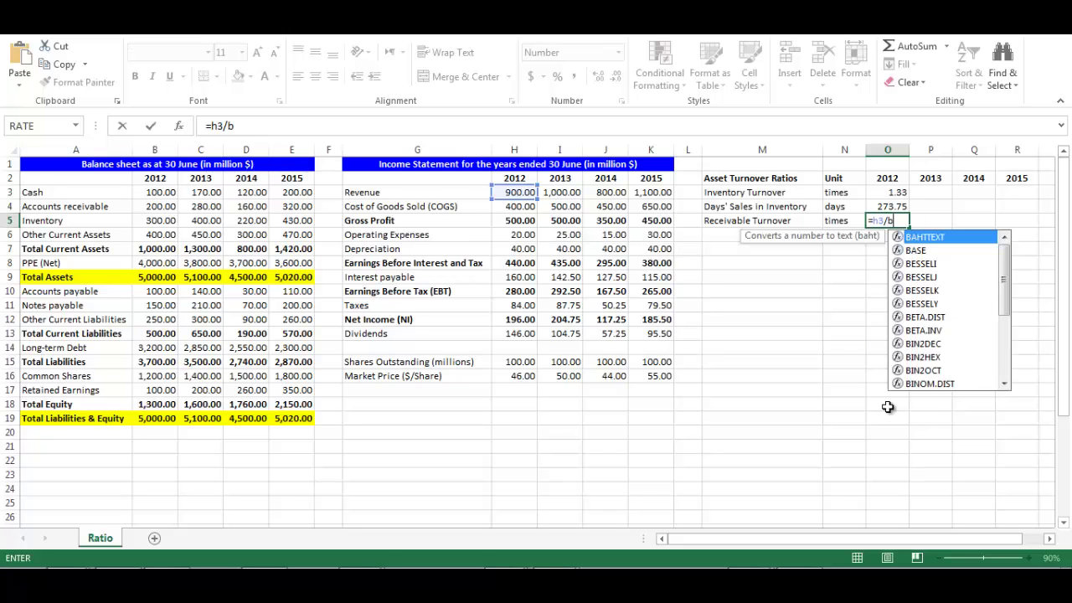
pyautogui.write('4')
pyautogui.press('Return')
pyautogui.press('Left')
pyautogui.press('Left')
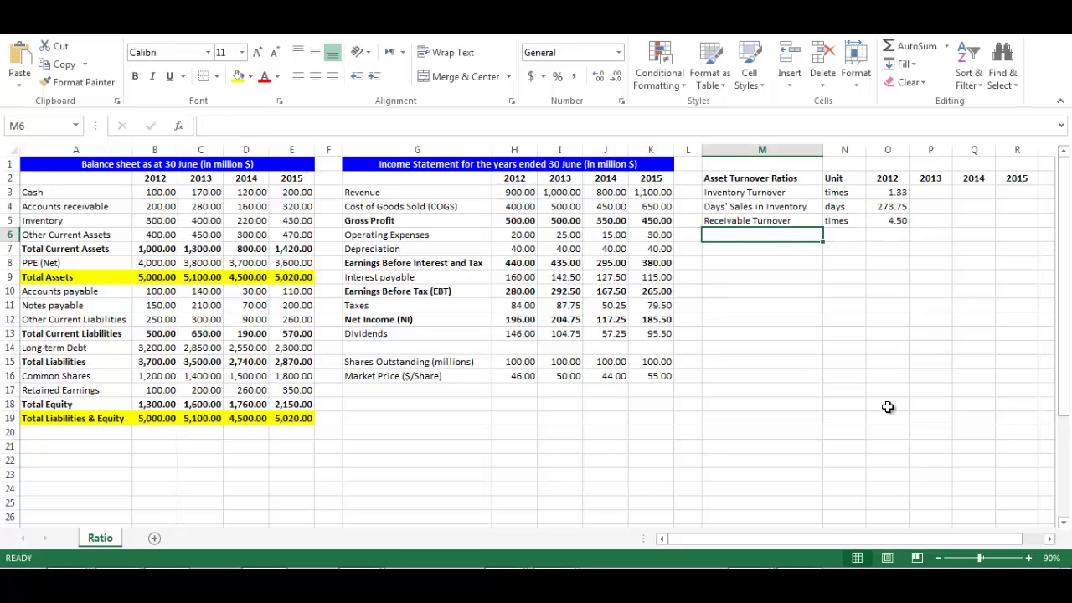
# Step: In row 6, enter 'Days Sales in Receivables', unit 'days', and =365/O5 for 2012 (81.11)
pyautogui.write('Days')
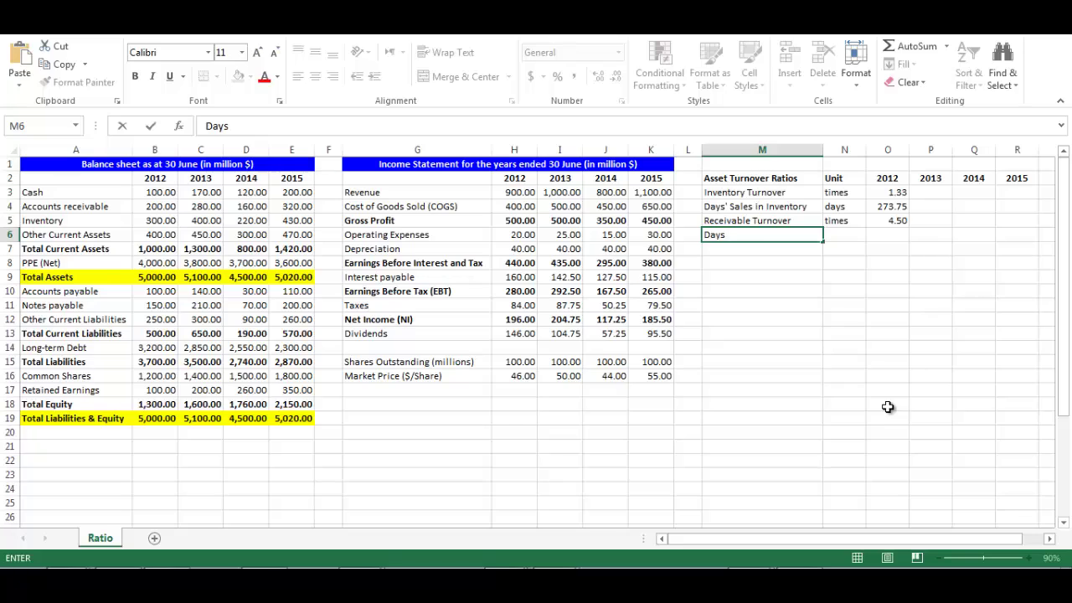
pyautogui.write(' Sales in Receiva')
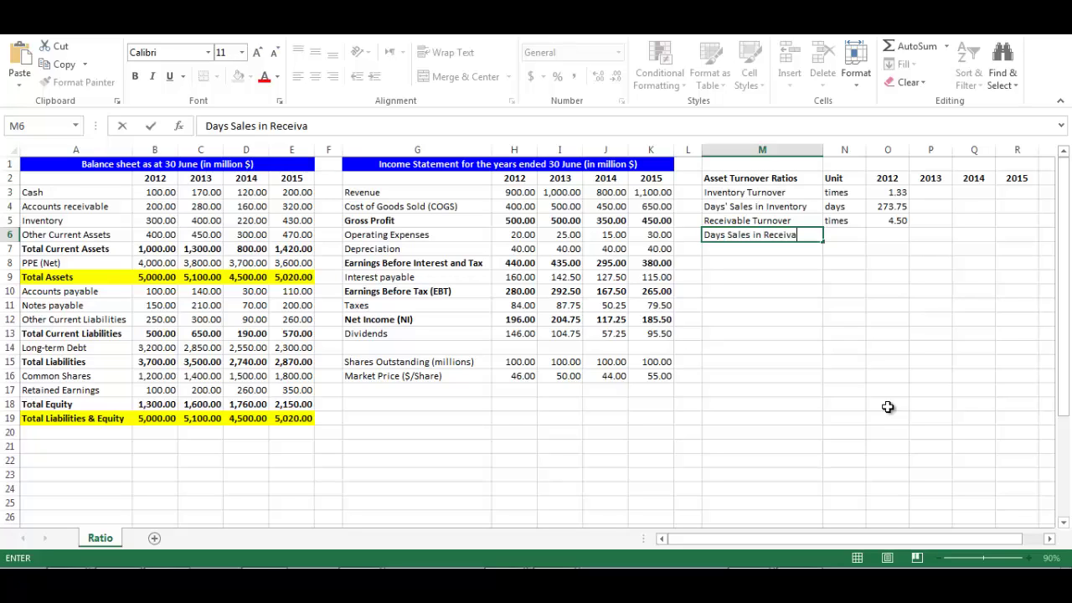
pyautogui.write('bles')
pyautogui.press('Tab')
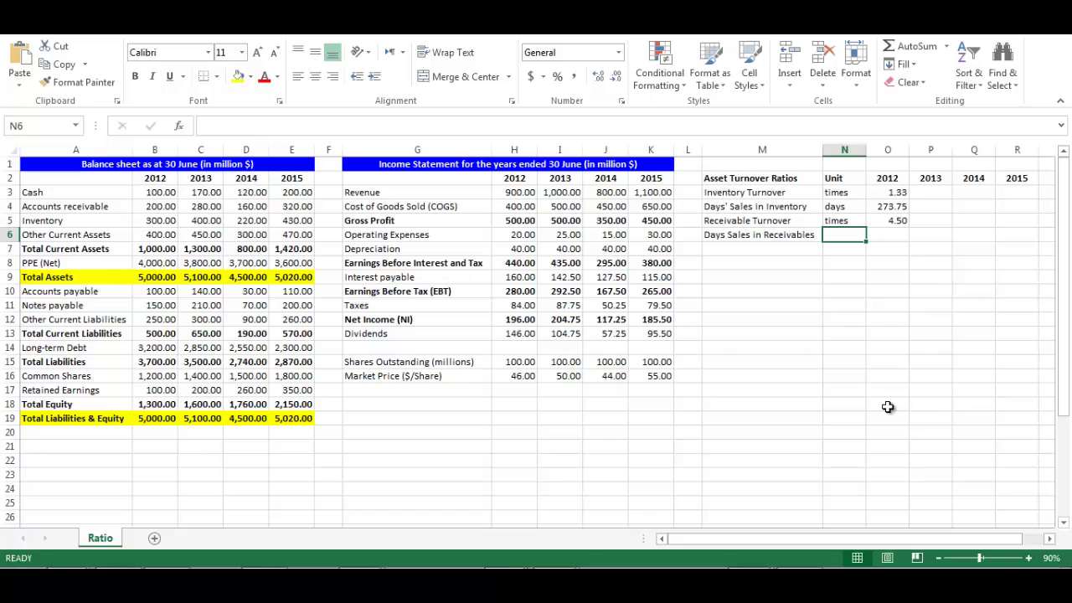
pyautogui.write('days')
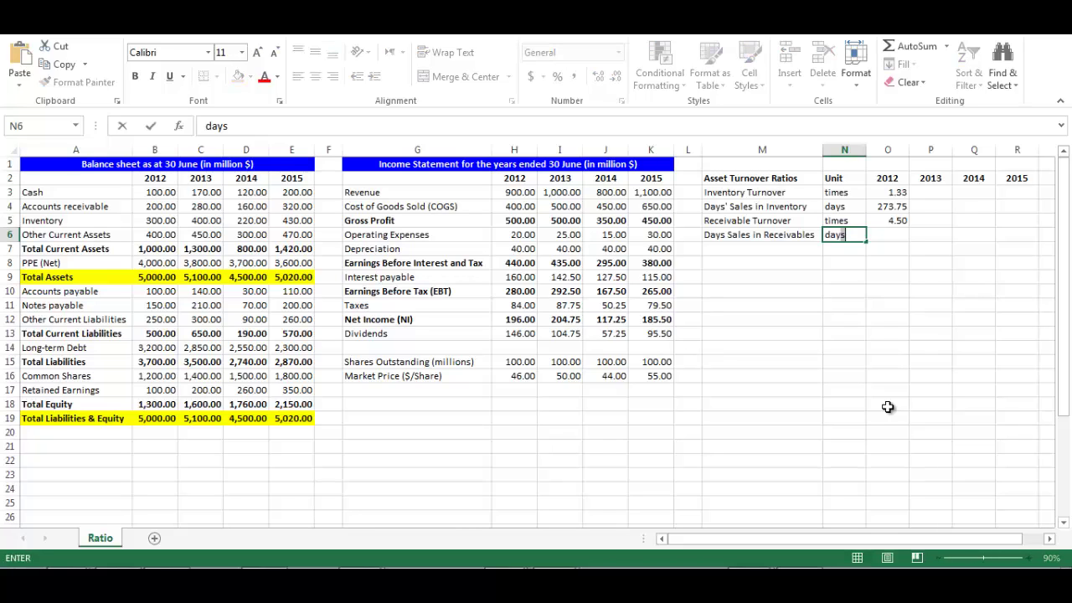
pyautogui.press('Tab')
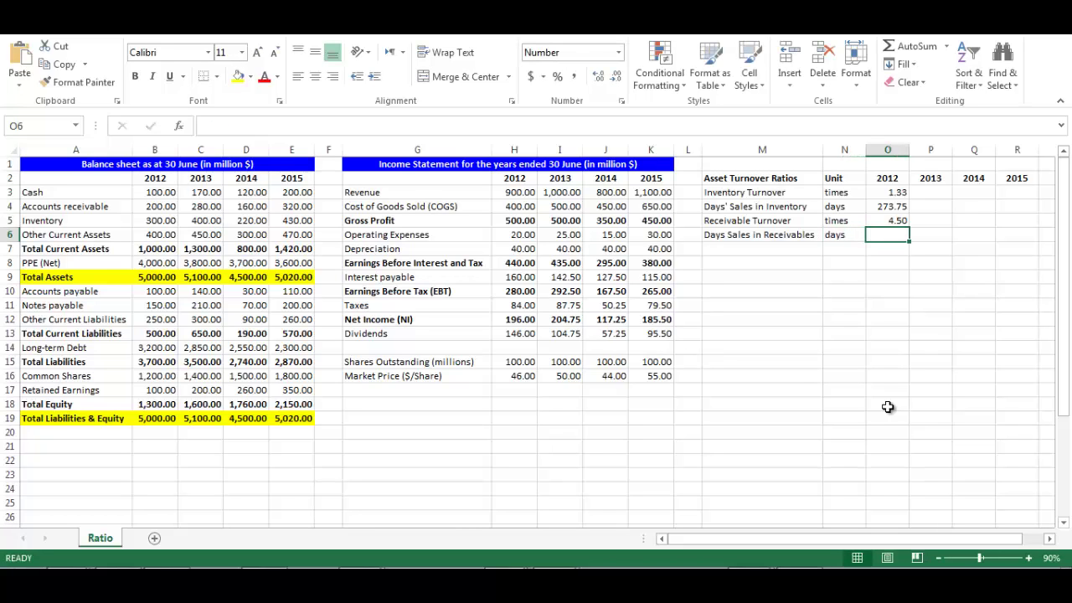
pyautogui.write('=')
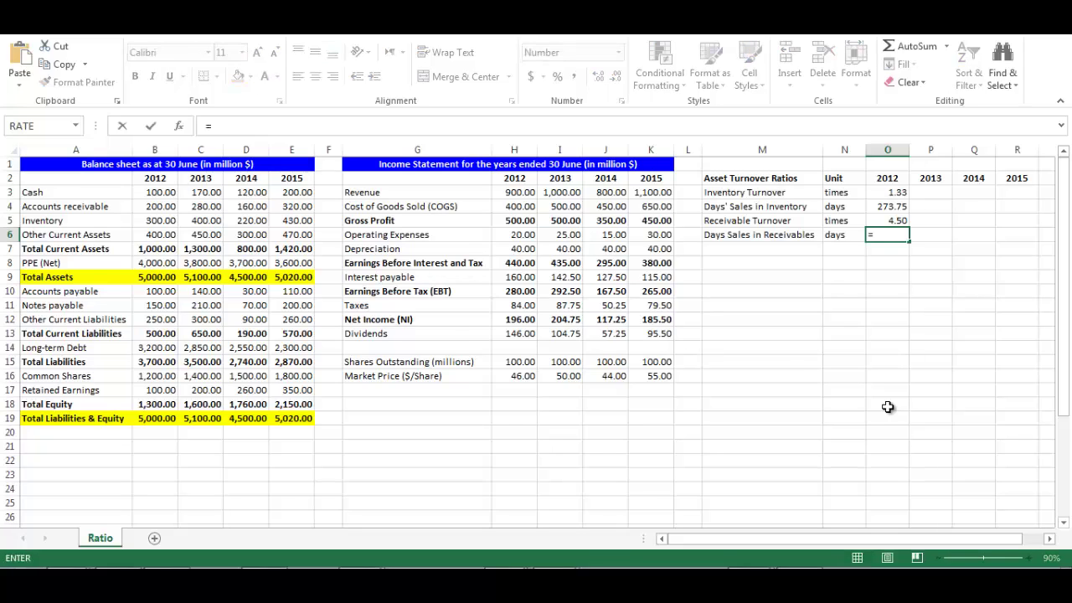
pyautogui.write('365/O5')
pyautogui.press('Return')
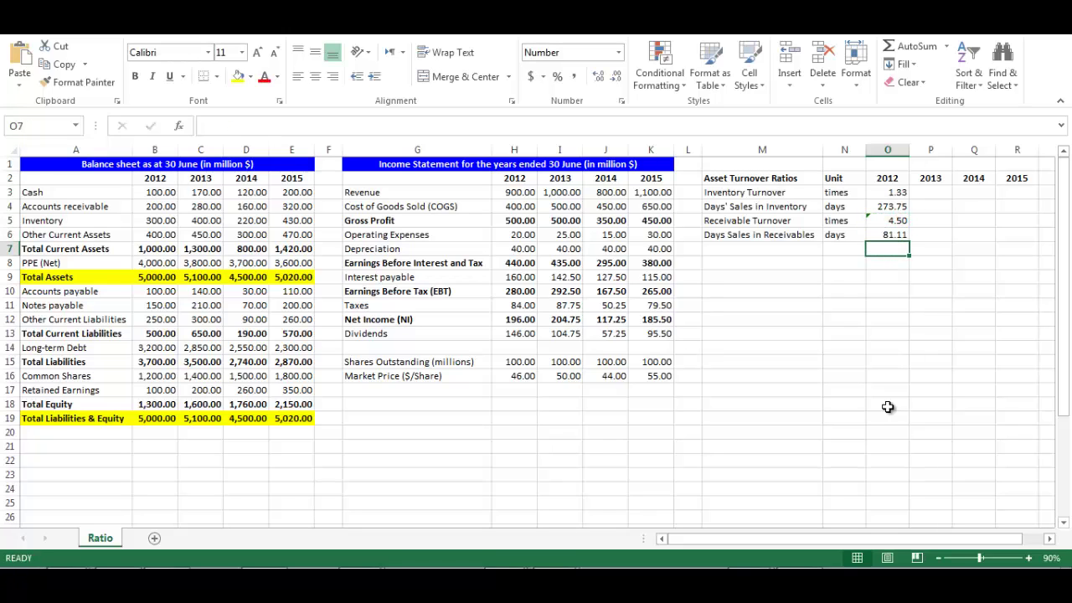
# Step: In row 7, enter 'Total Asset turnover', unit 'times', and =H3/B9 for 2012 (0.18)
pyautogui.press('Left')
pyautogui.press('Left')
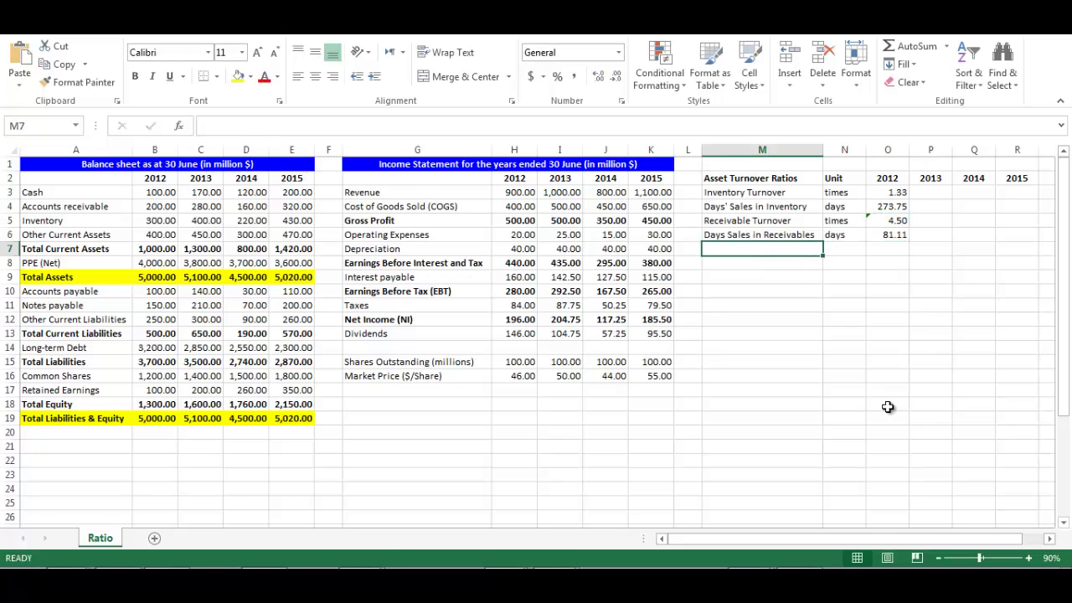
pyautogui.write('Tot')
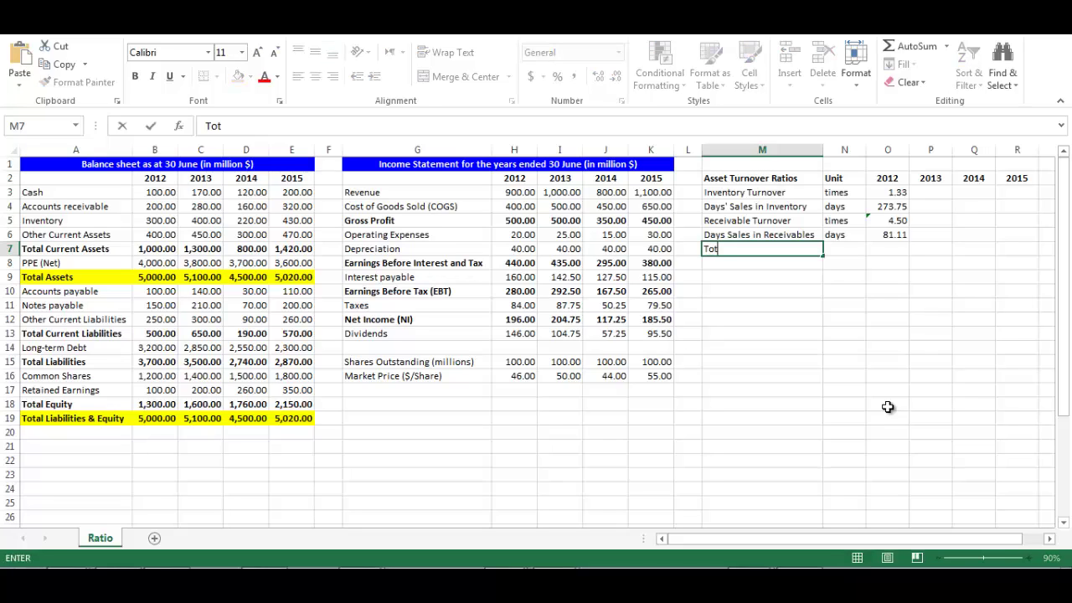
pyautogui.write('al Asset turnover')
pyautogui.press('Tab')
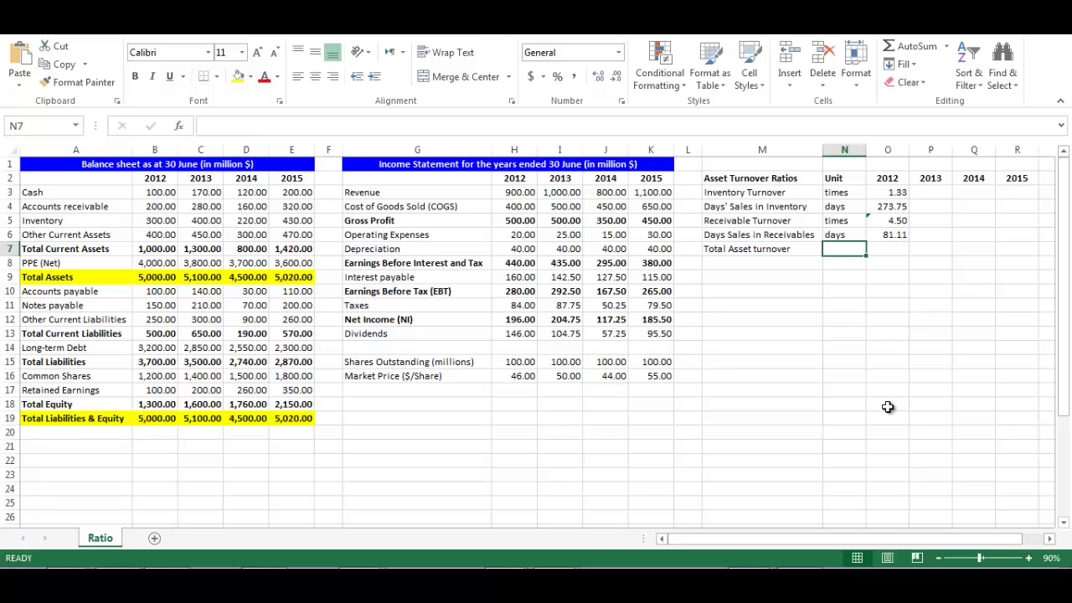
pyautogui.write('times')
pyautogui.press('Tab')
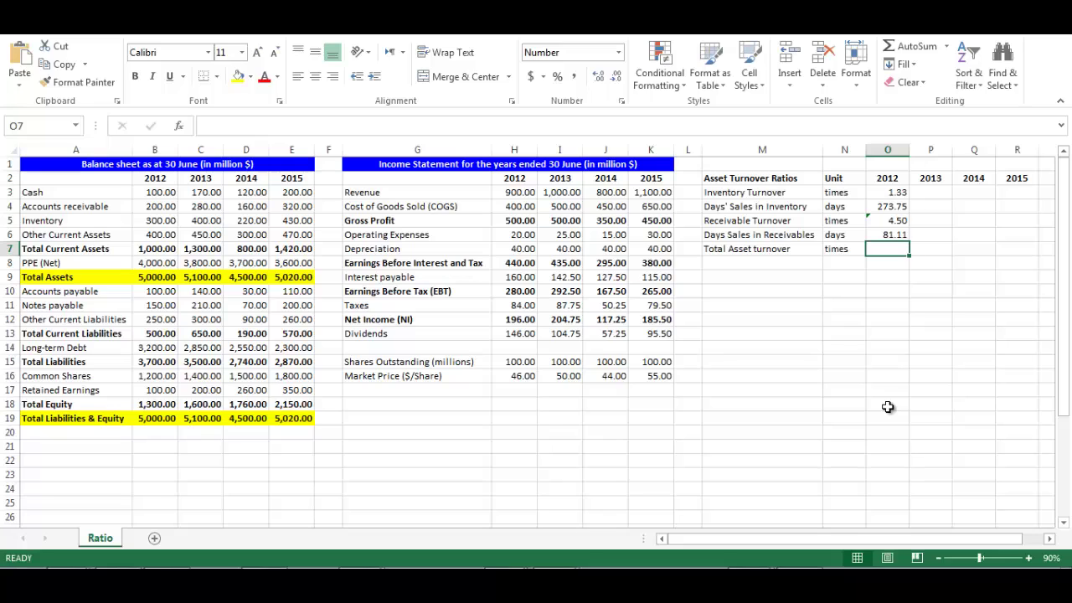
pyautogui.write('=')
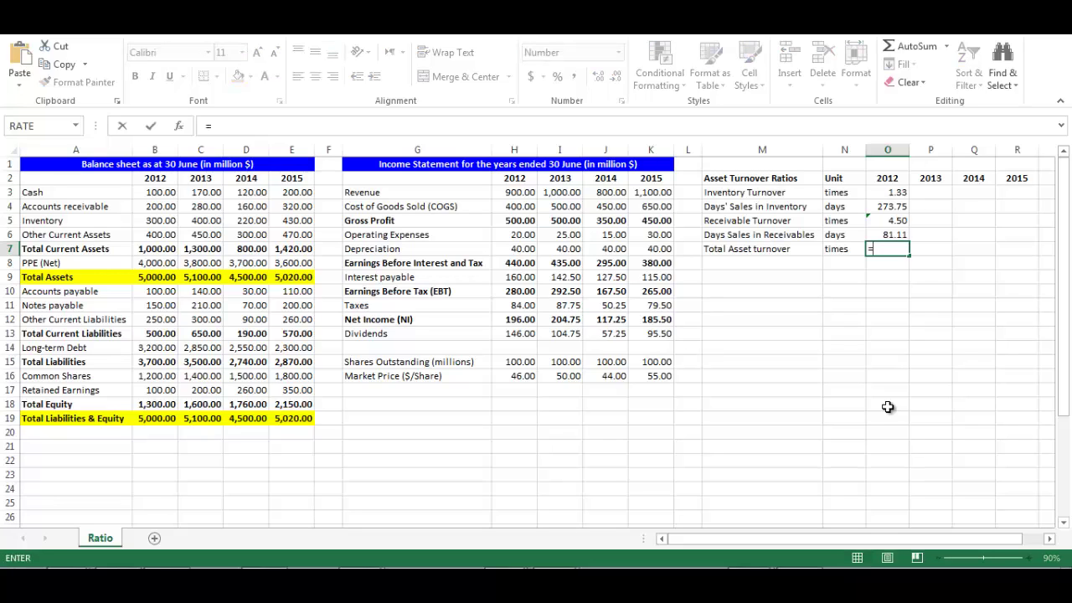
pyautogui.write('h3/')
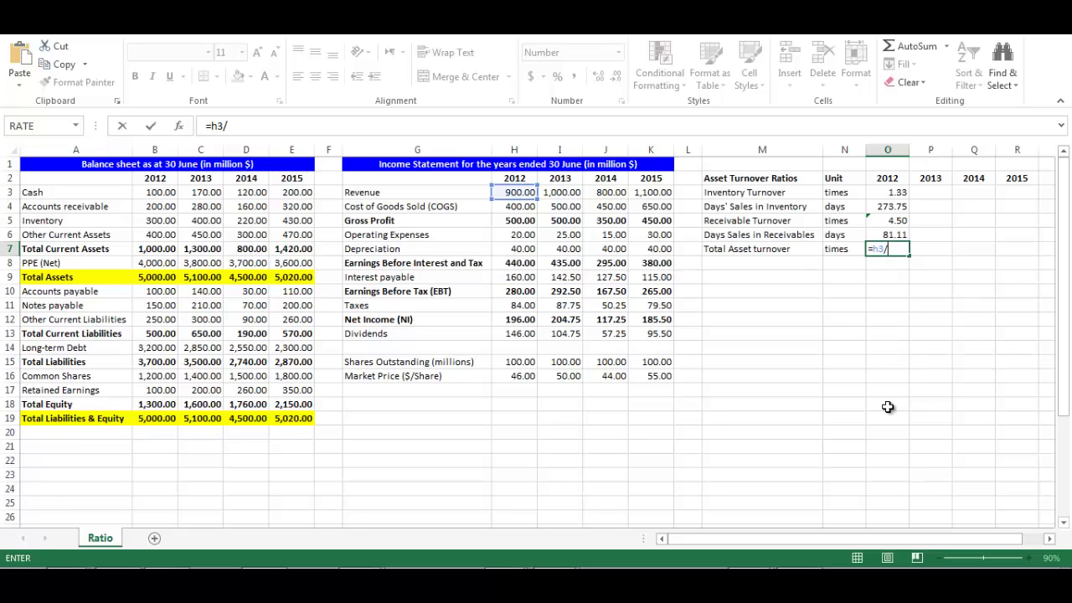
pyautogui.write('b9')
pyautogui.press('Return')
pyautogui.press('Left')
pyautogui.press('Left')
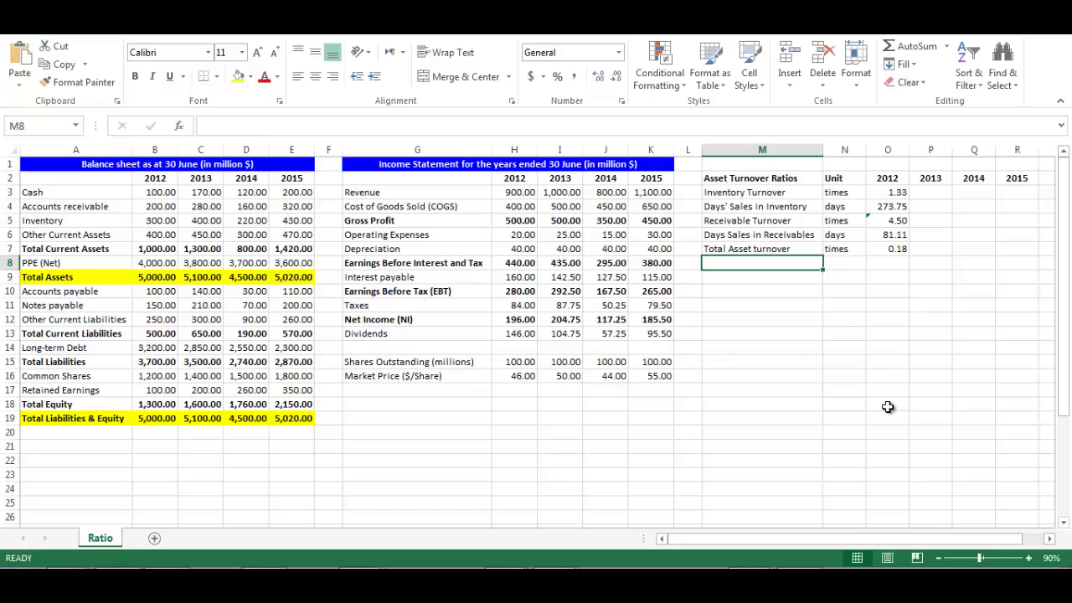
# Step: In row 8, enter 'NWC Turnover', unit 'times', and =H3/(B7-B13) for 2012 (1.80)
pyautogui.write('N')
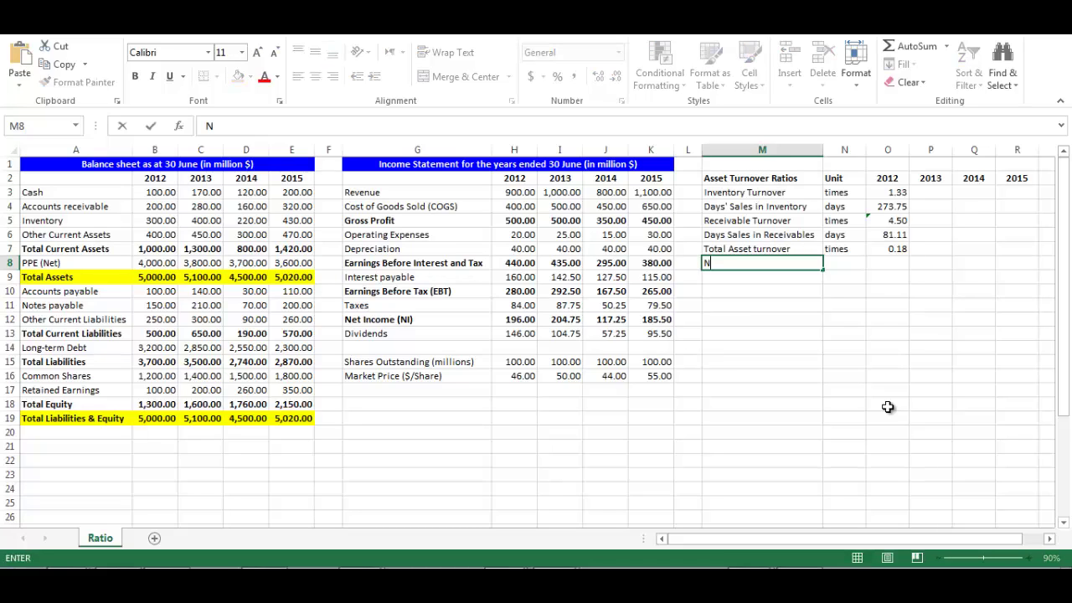
pyautogui.write('WC Turnover')
pyautogui.press('Tab')
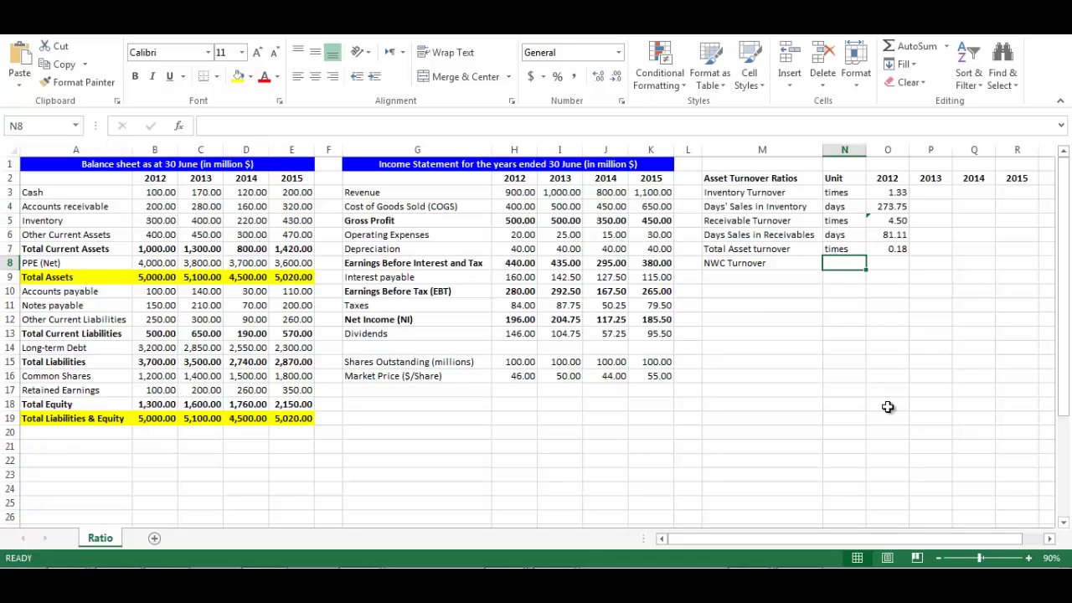
pyautogui.write('times')
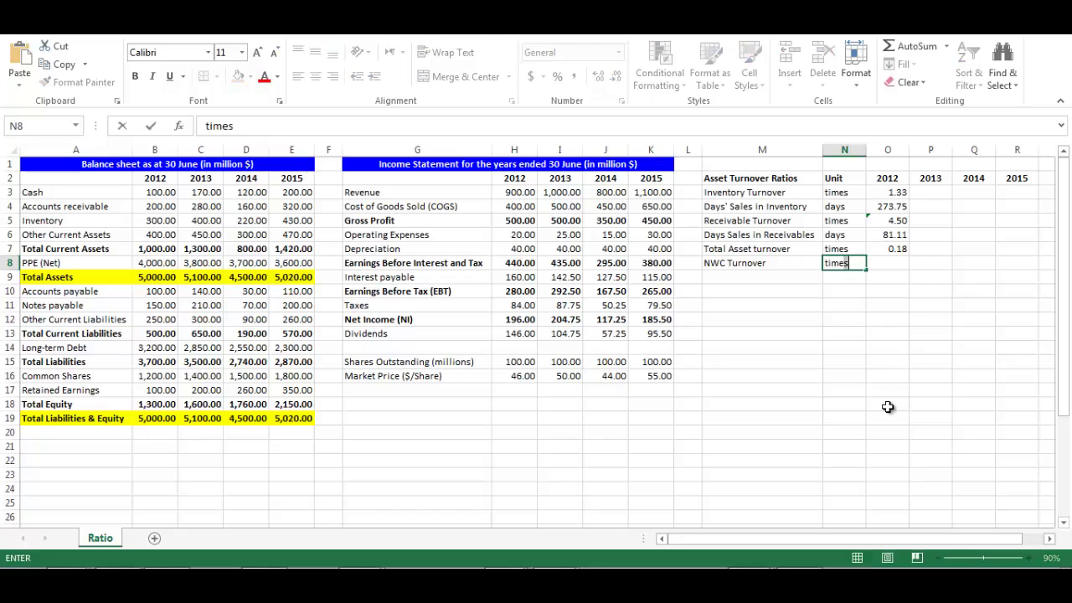
pyautogui.press('Tab')
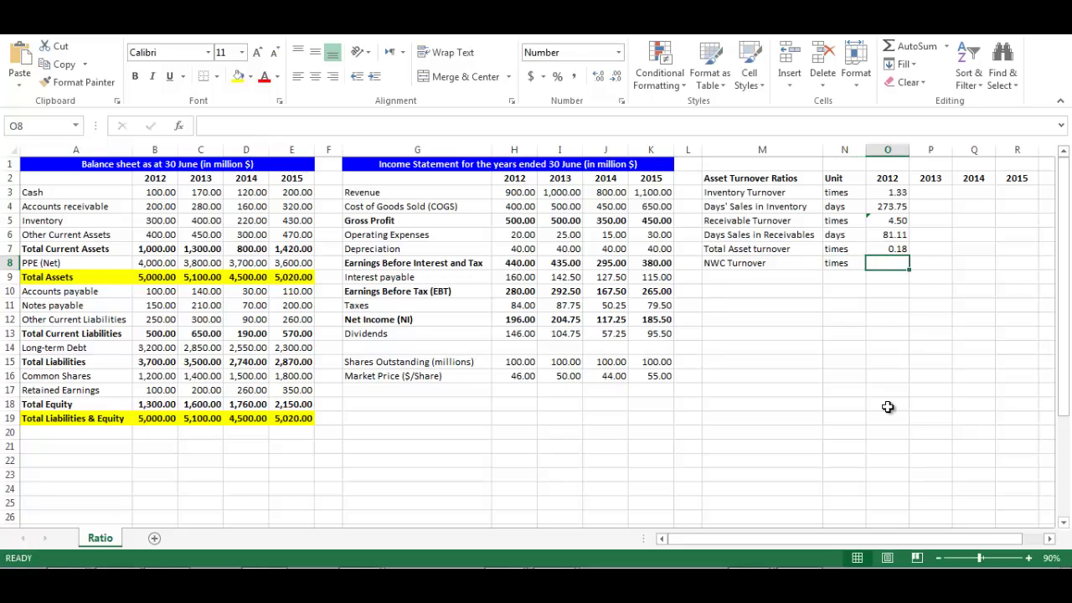
pyautogui.write('=')
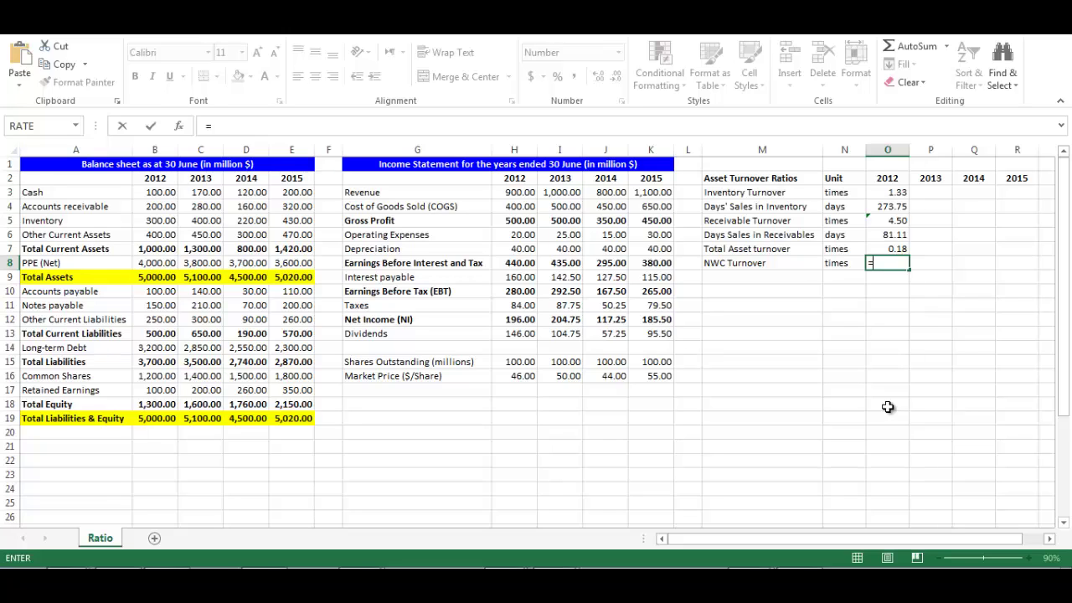
pyautogui.write('h3/')
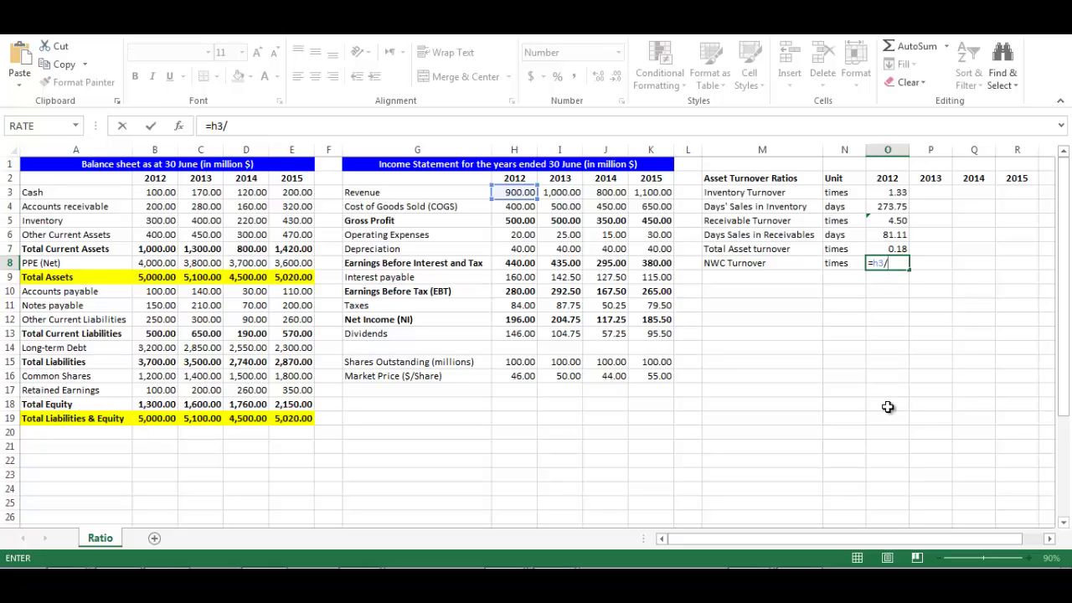
pyautogui.write('(b')
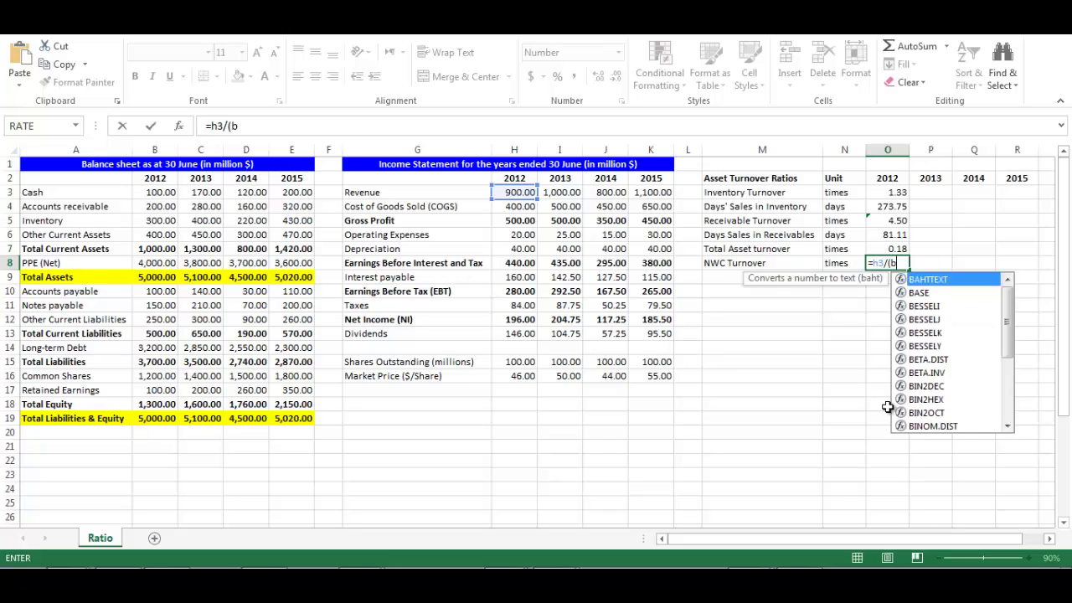
pyautogui.write('7-')
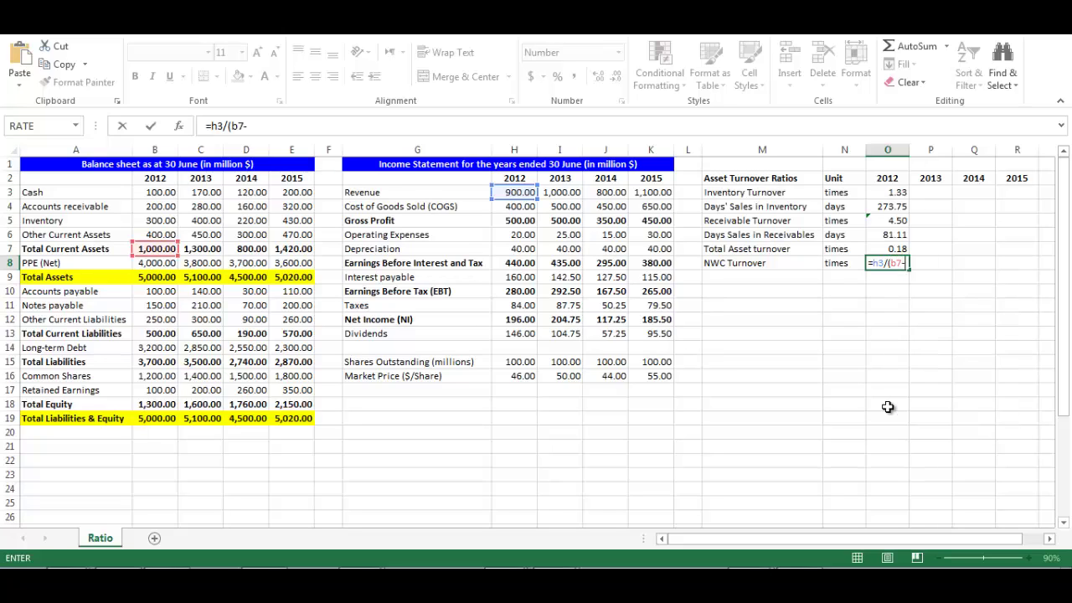
pyautogui.write('b13')
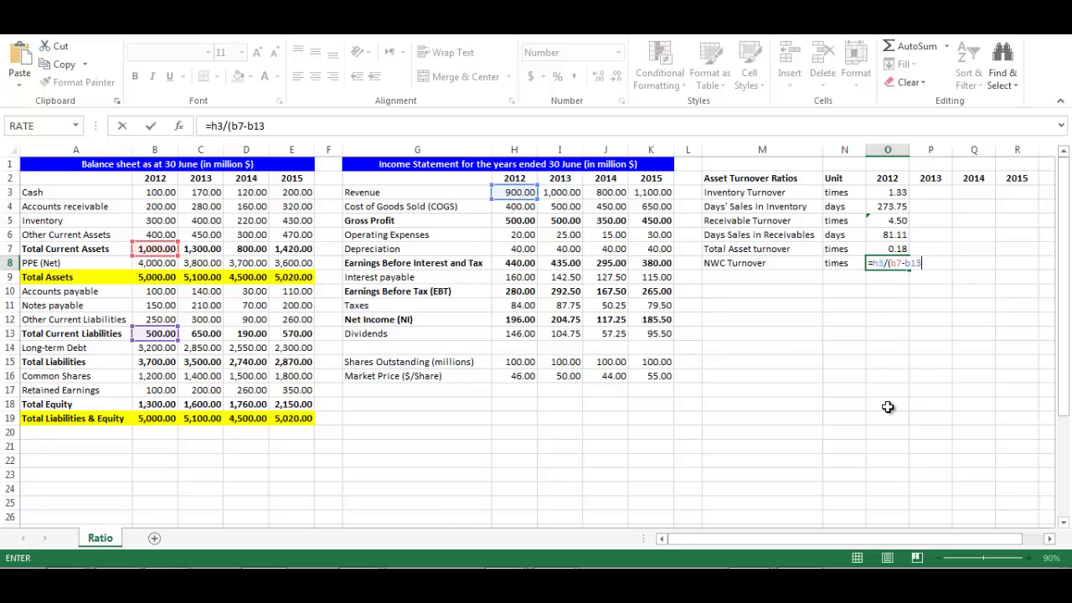
pyautogui.write(')')
pyautogui.press('Return')
pyautogui.press('Left')
pyautogui.press('Left')
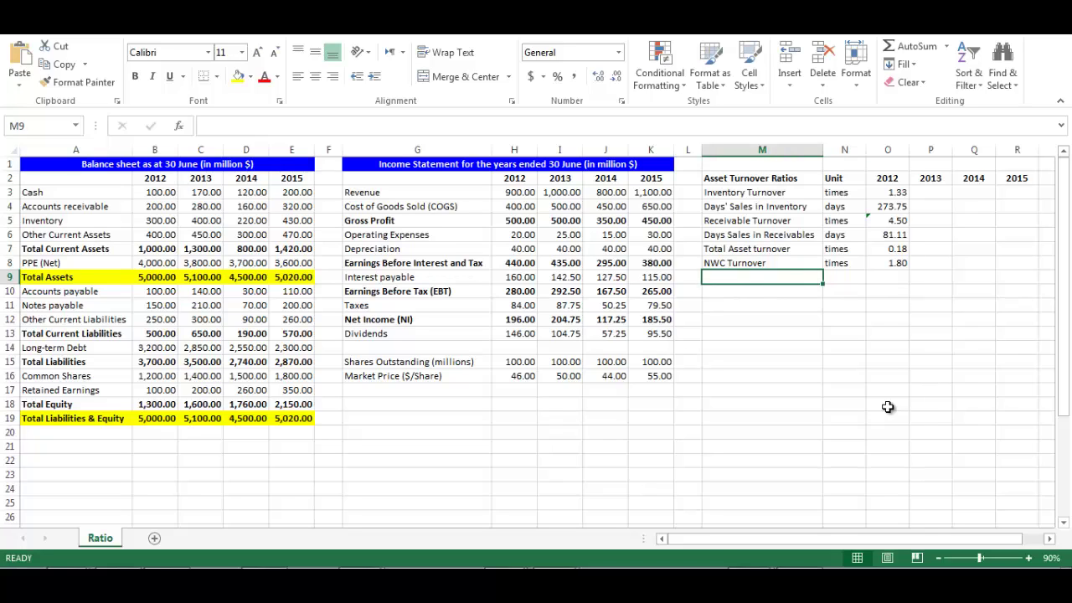
# Step: In row 9, enter 'Fixed Asset Turnover', unit 'times', and =H3/B8 for 2012 (0.23)
pyautogui.write('Fixed Ass')
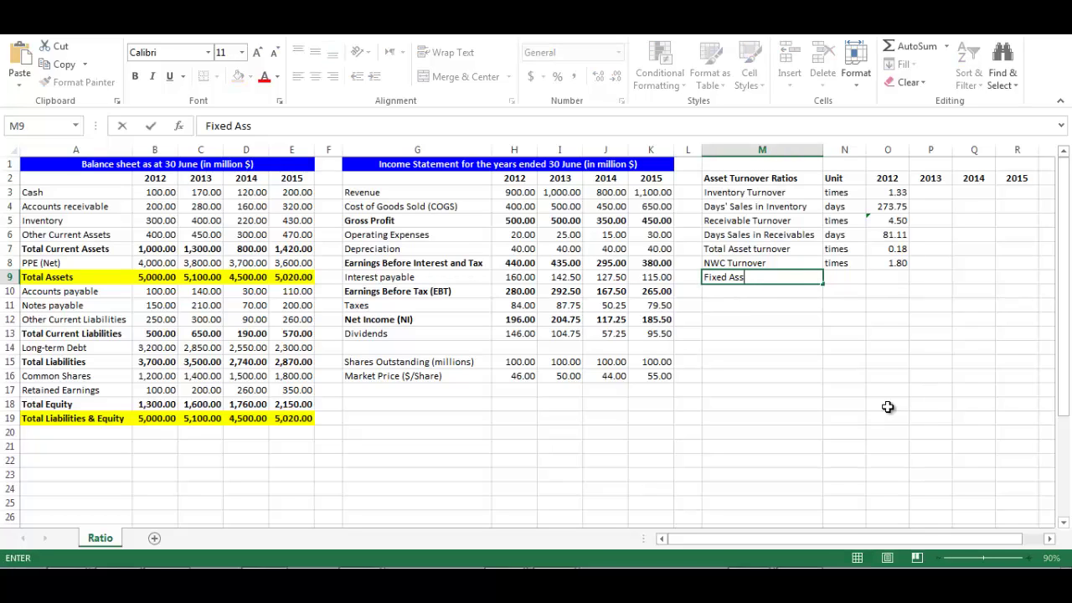
pyautogui.write('et Turnover')
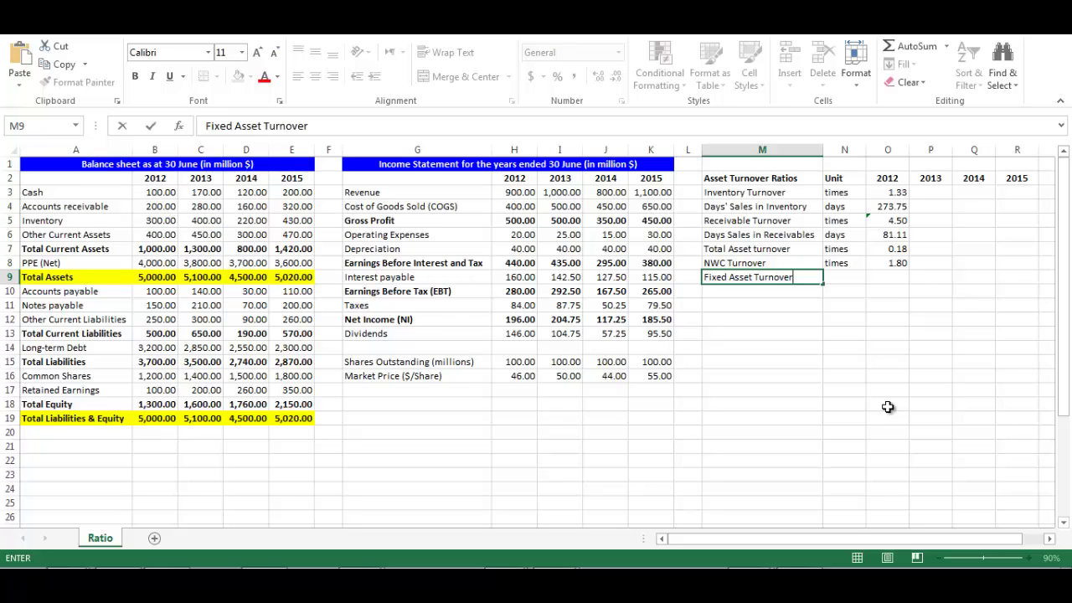
pyautogui.press('Tab')
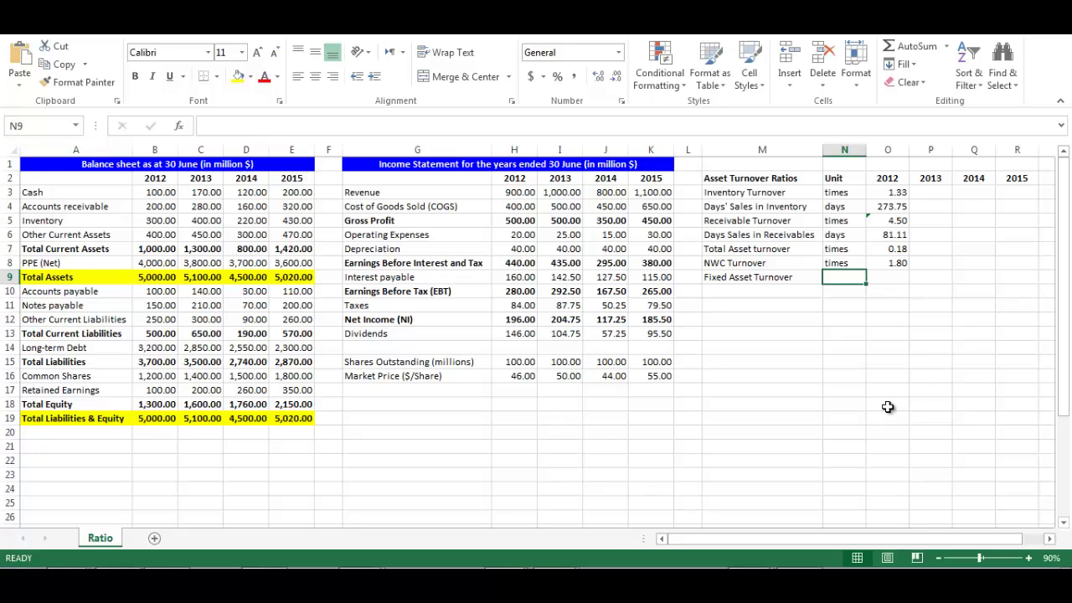
pyautogui.write('times')
pyautogui.press('Tab')
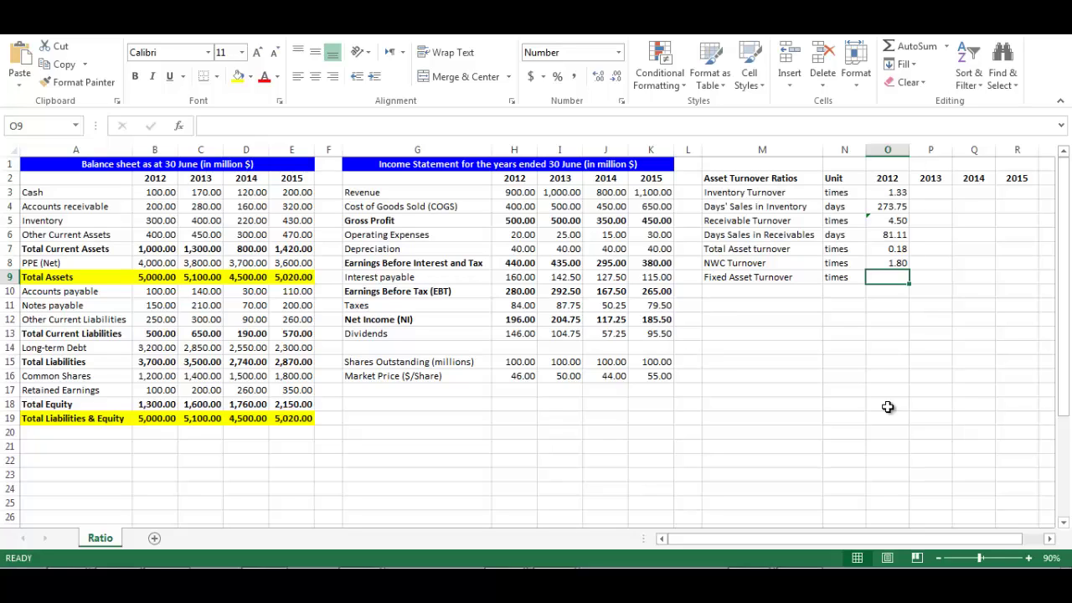
pyautogui.write('=')
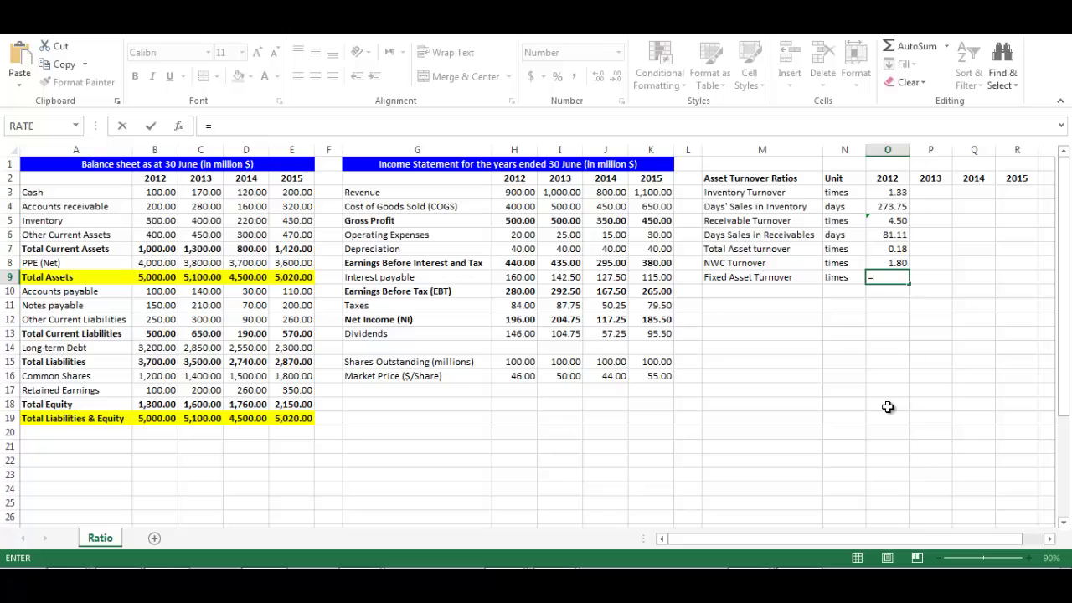
pyautogui.write('h3')
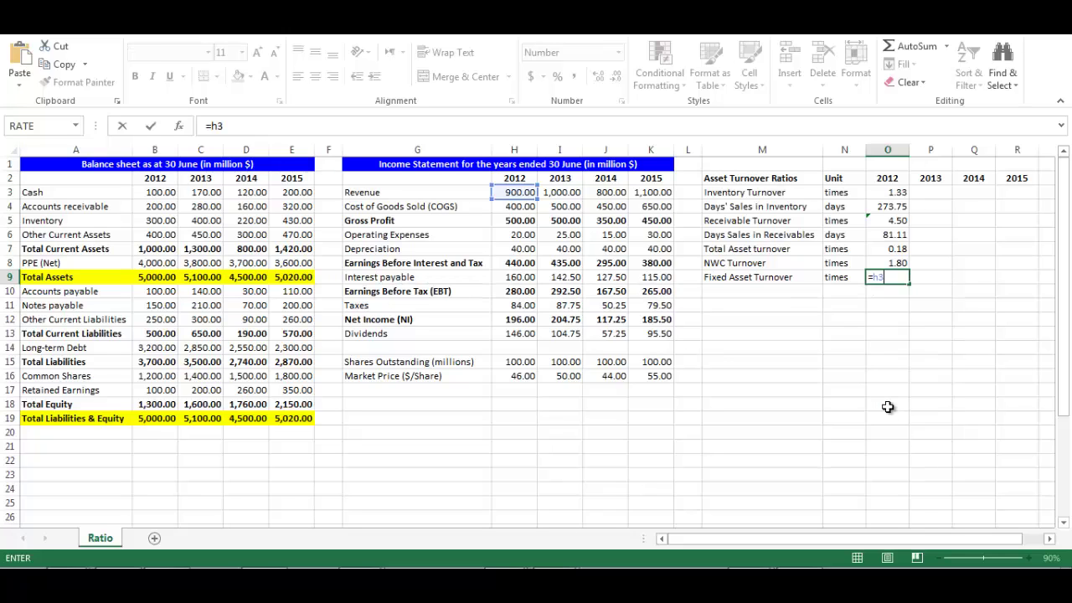
pyautogui.write('/b8')
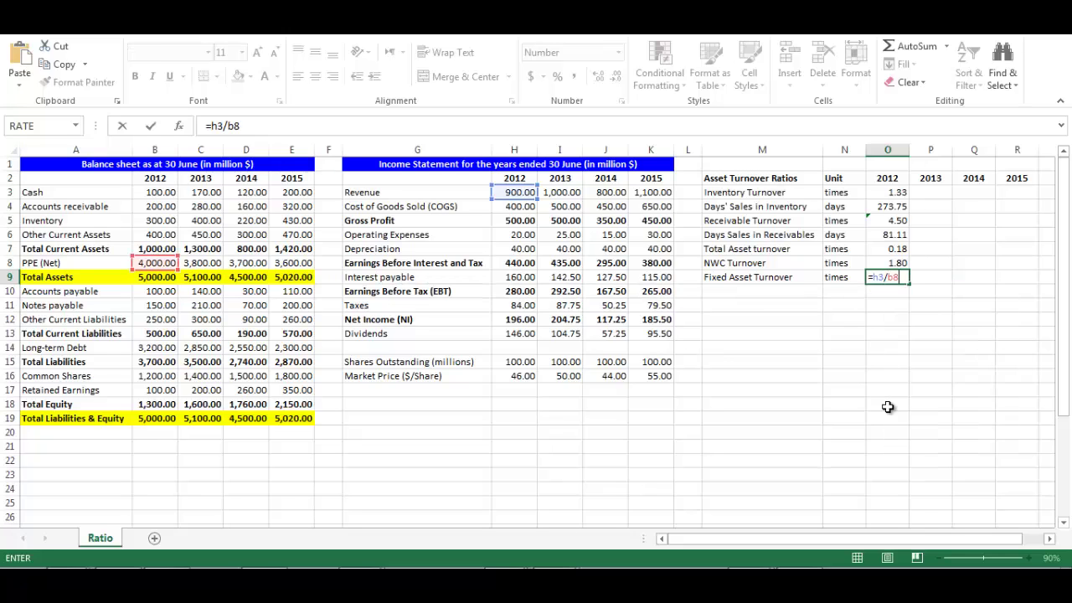
pyautogui.hotkey('ctrl', 'Return')
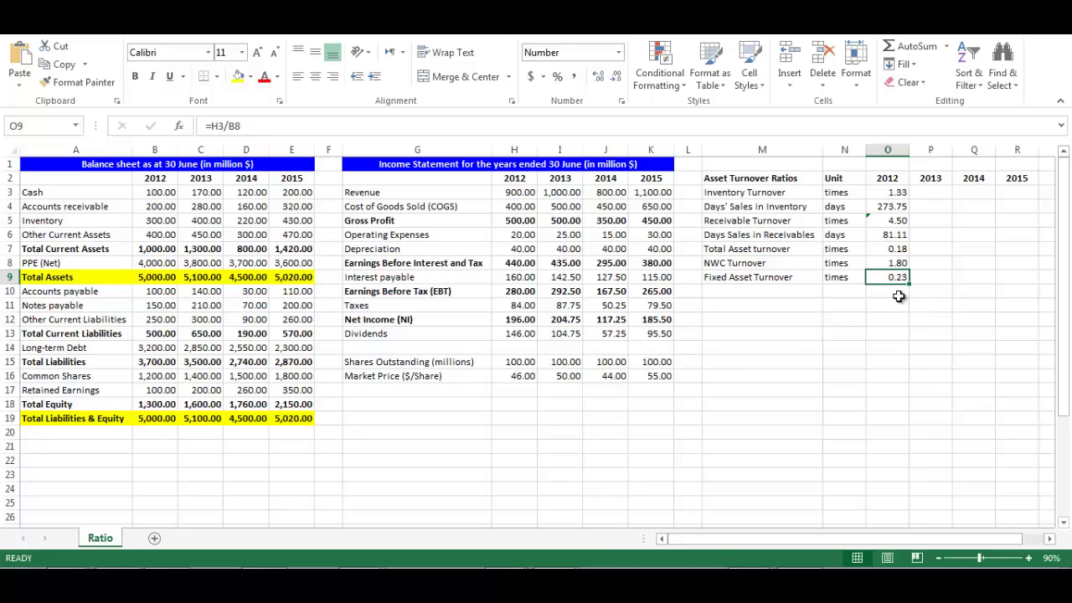
pyautogui.hotkey('shift', 'Up')
pyautogui.hotkey('shift', 'Up')
pyautogui.hotkey('shift', 'Up')
pyautogui.hotkey('shift', 'Up')
pyautogui.hotkey('shift', 'Up')
pyautogui.hotkey('shift', 'Up')
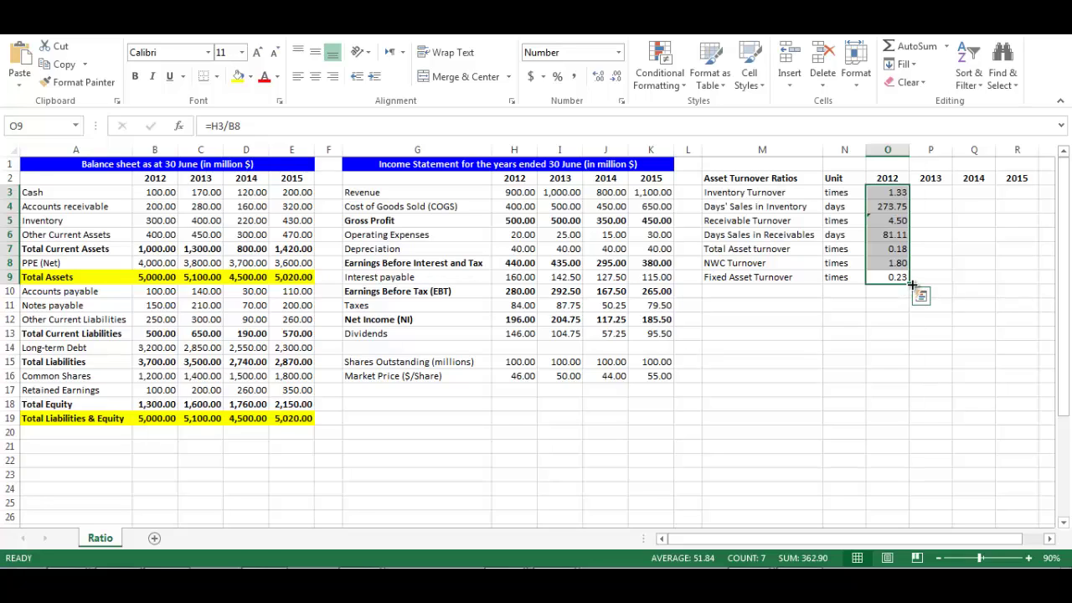
# Step: Fill the 2012 ratio formulas in O3:O9 across to column R for 2013–2015
pyautogui.moveTo(911, 285); pyautogui.dragTo(1026, 282)
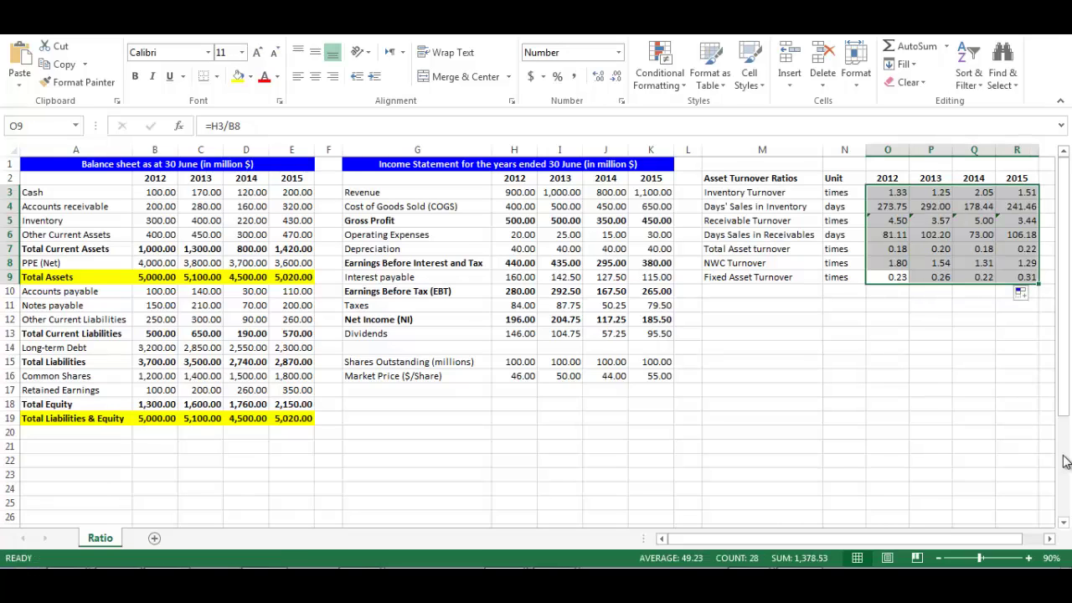
pyautogui.click(893, 347)
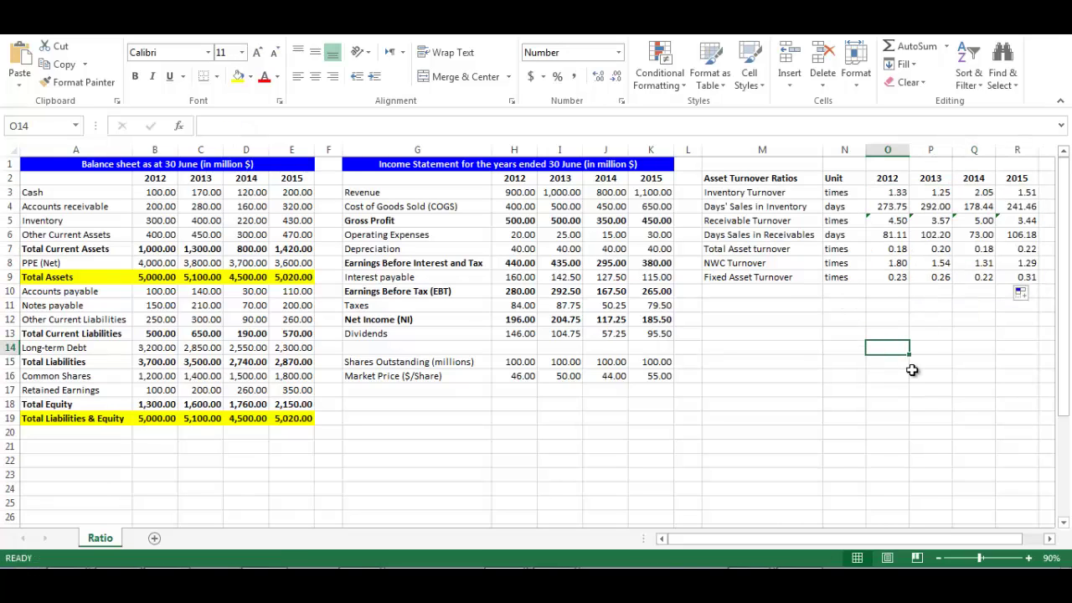